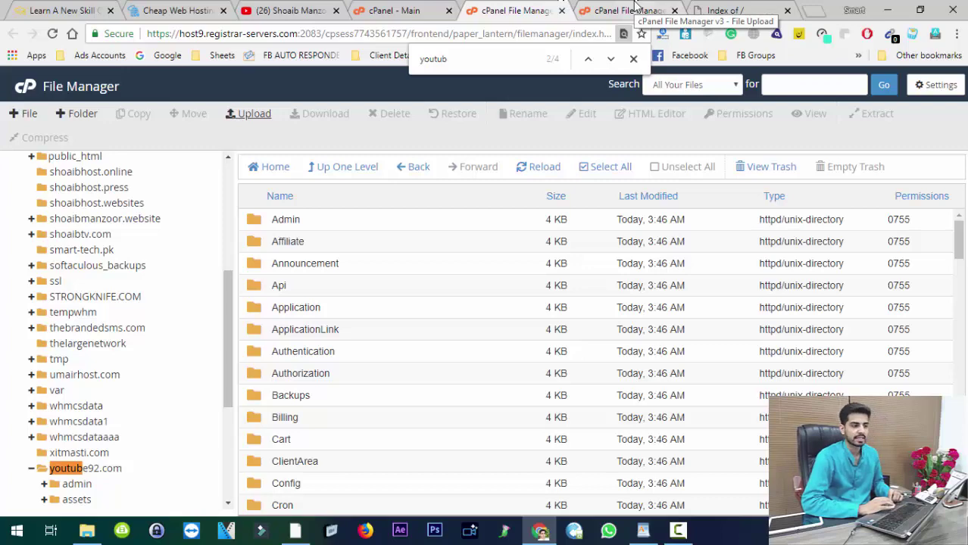
Step: Upload Desktop\License.php into whmcs-foundation/lib, overwriting the existing copy, then close the upload page
{"action": "left_click", "coordinate": [636, 8]}
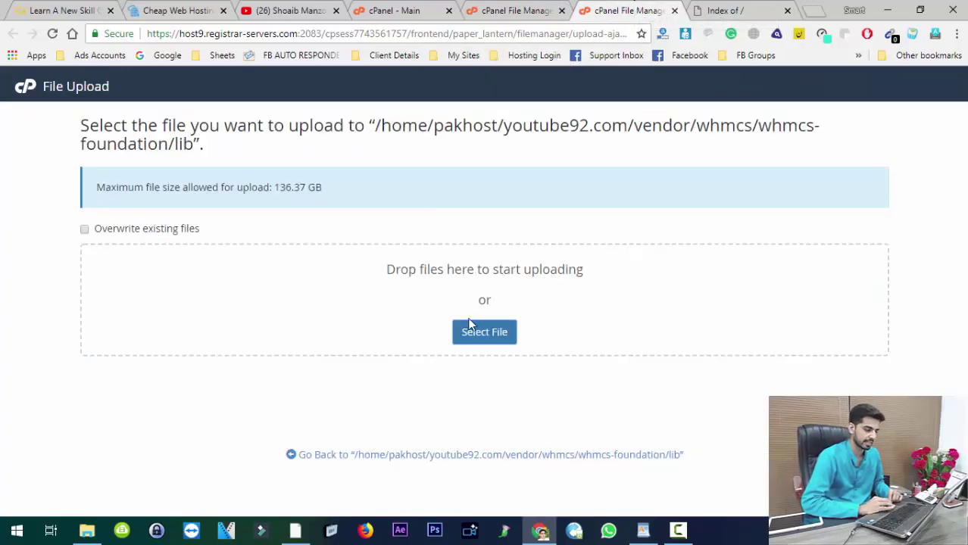
{"action": "left_click", "coordinate": [469, 331]}
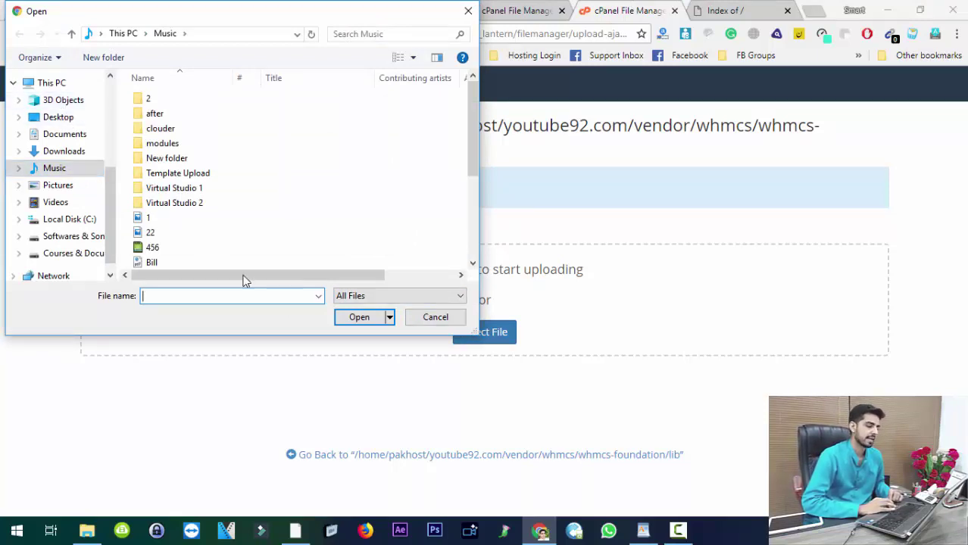
{"action": "left_click", "coordinate": [80, 116]}
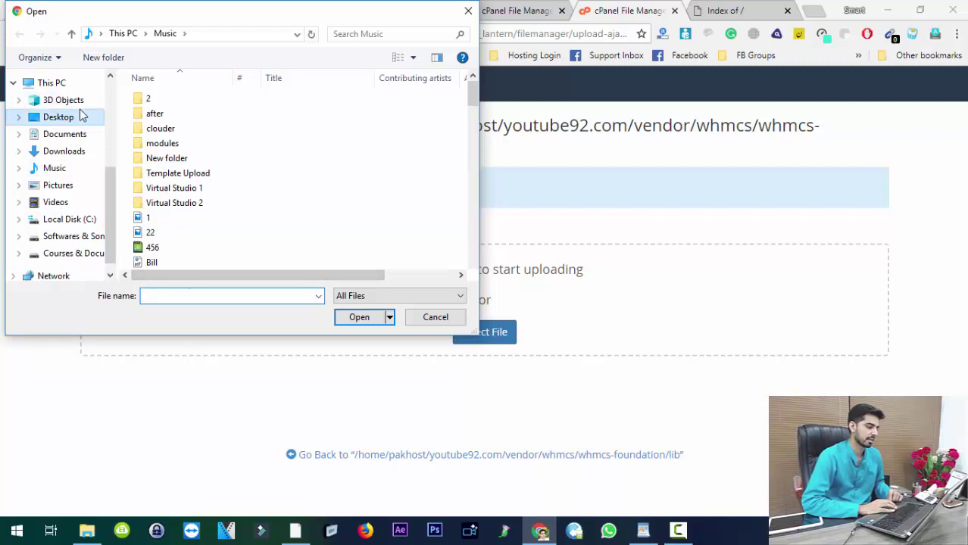
{"action": "left_click", "coordinate": [237, 296]}
{"action": "type", "text": "Li"}
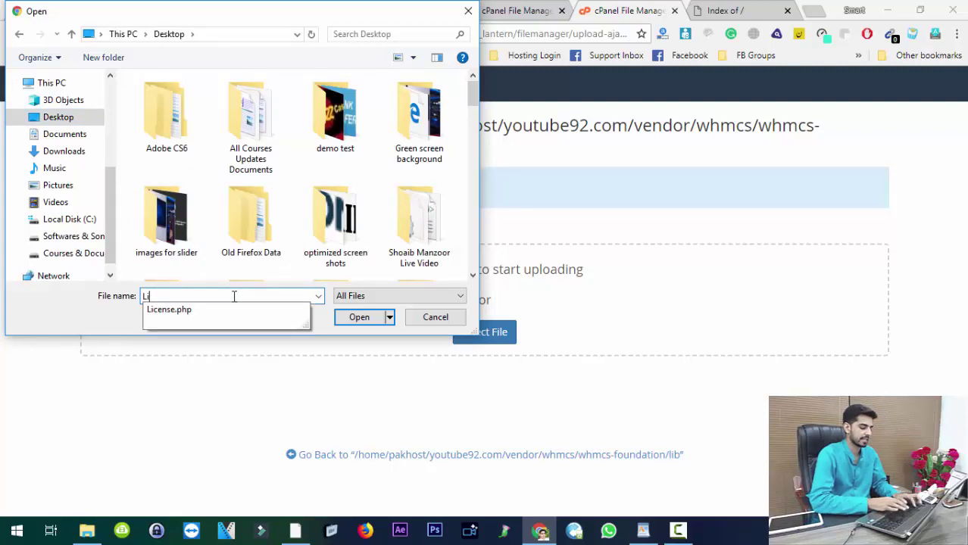
{"action": "type", "text": "cense.php"}
{"action": "key", "text": "Down"}
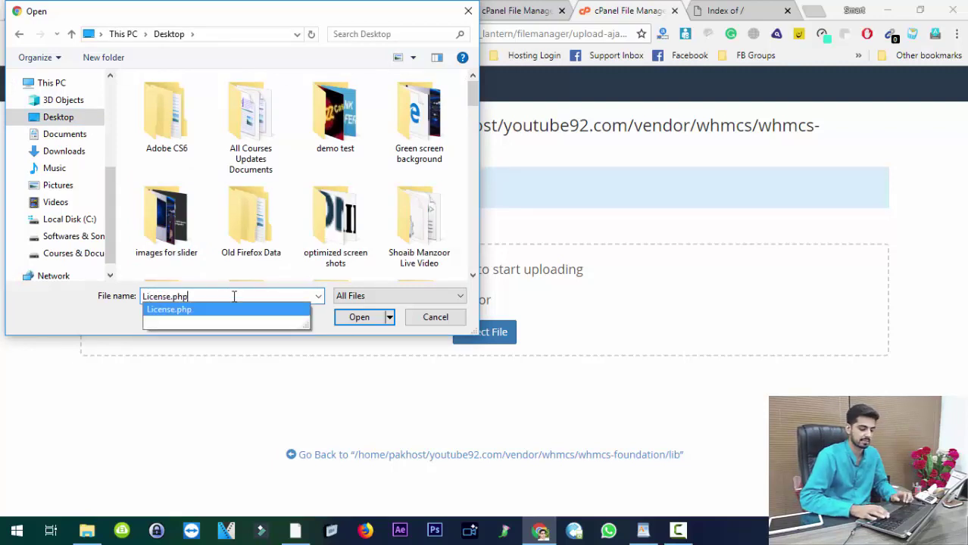
{"action": "key", "text": "Return"}
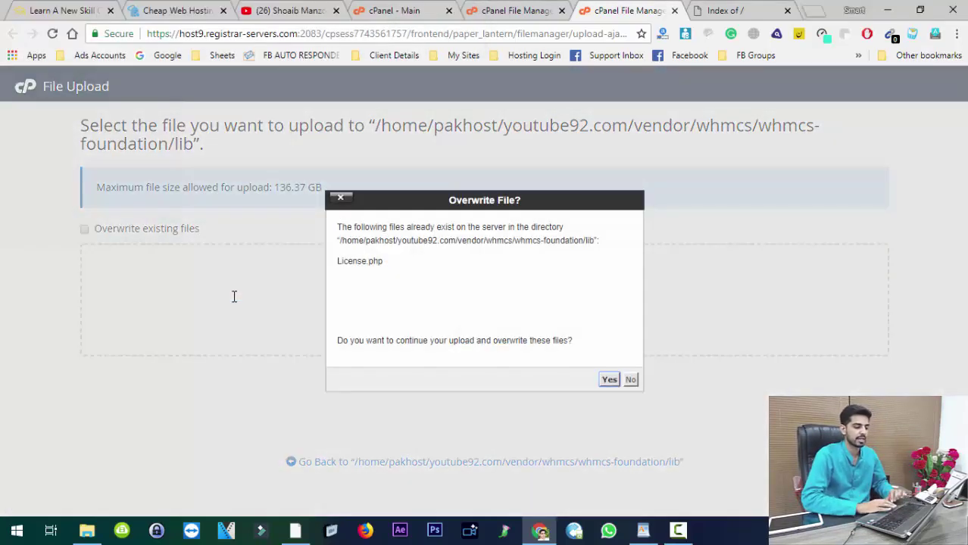
{"action": "left_click", "coordinate": [609, 380]}
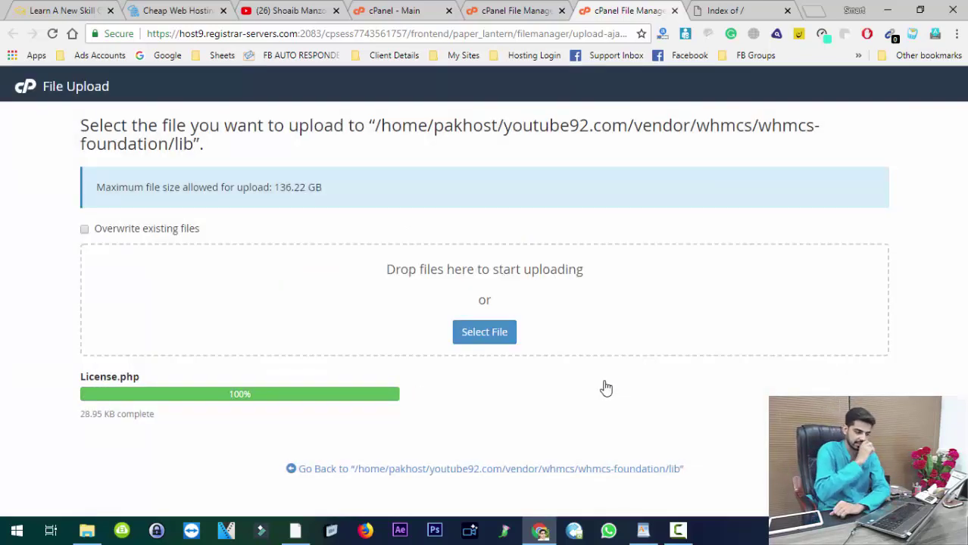
{"action": "left_click", "coordinate": [674, 11]}
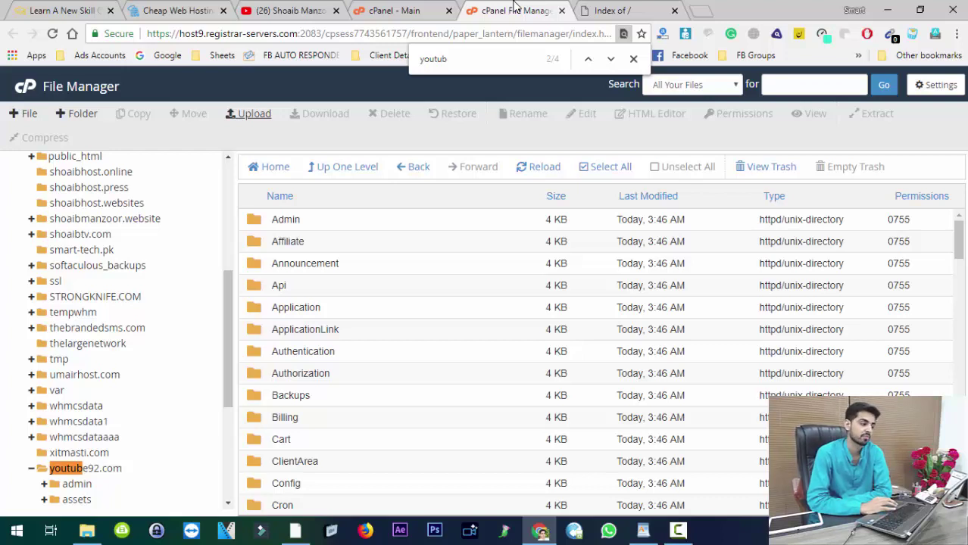
Step: Leave File Manager and reload the youtube92.com 'Index of /' page
{"action": "left_click", "coordinate": [404, 9]}
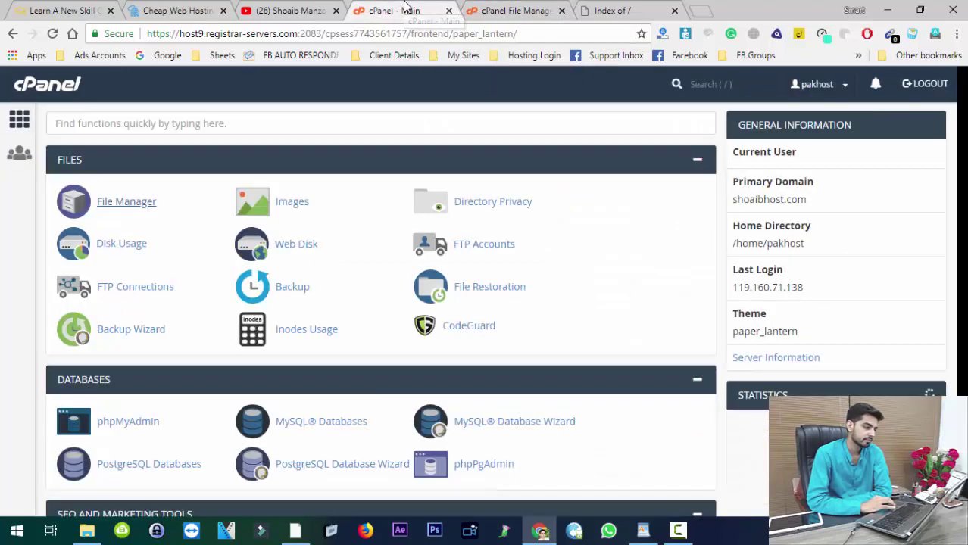
{"action": "left_click", "coordinate": [515, 10]}
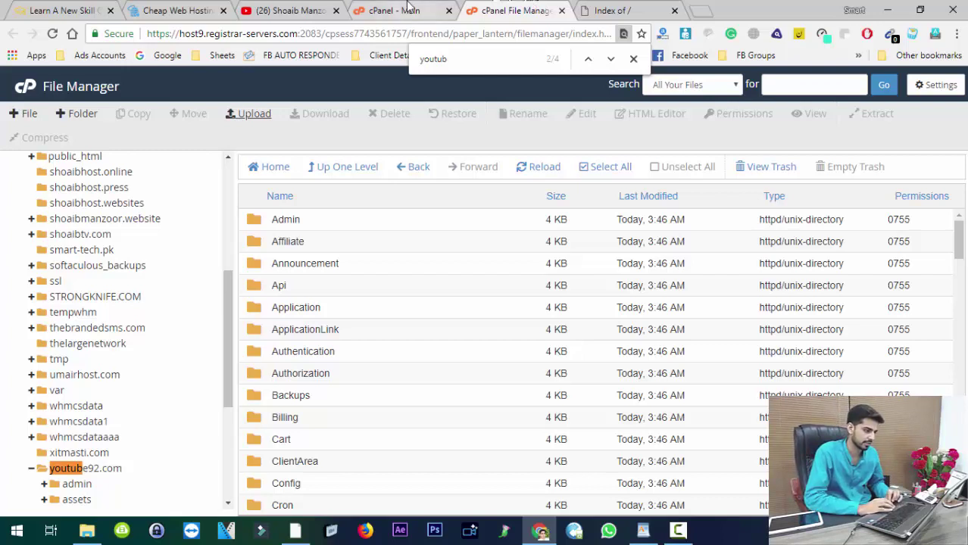
{"action": "left_click", "coordinate": [593, 9]}
{"action": "left_click", "coordinate": [53, 34]}
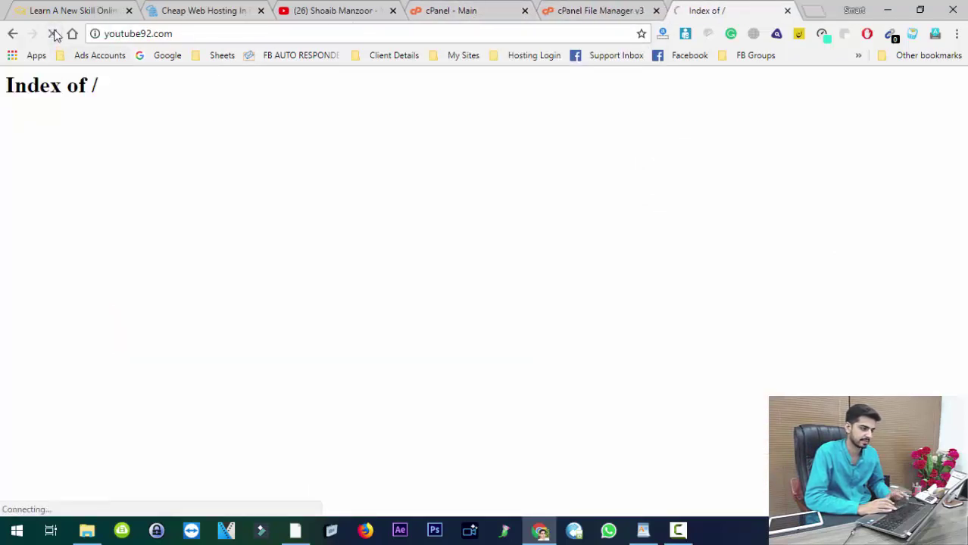
Step: Search Google for 'website speed test' in a new tab
{"action": "left_click", "coordinate": [816, 12]}
{"action": "type", "text": "website sp"}
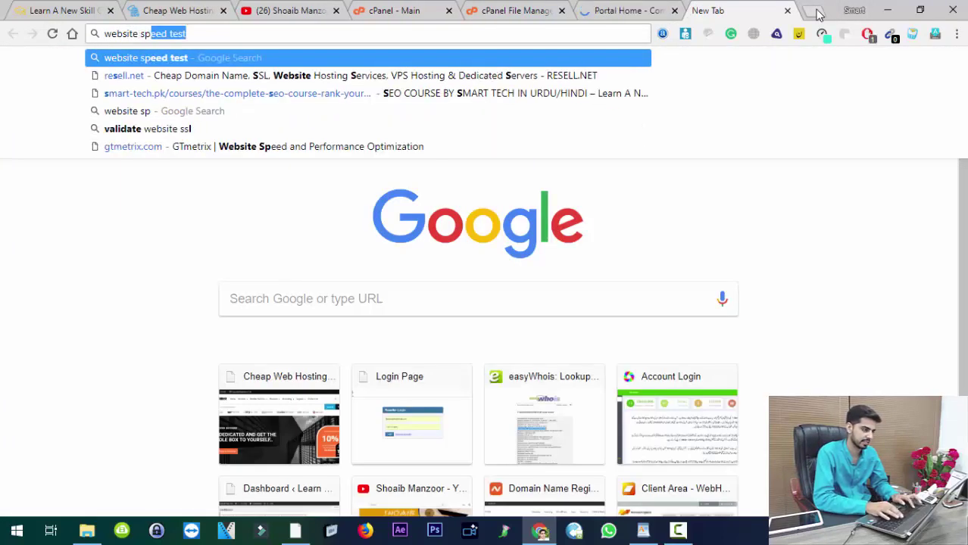
{"action": "key", "text": "Return"}
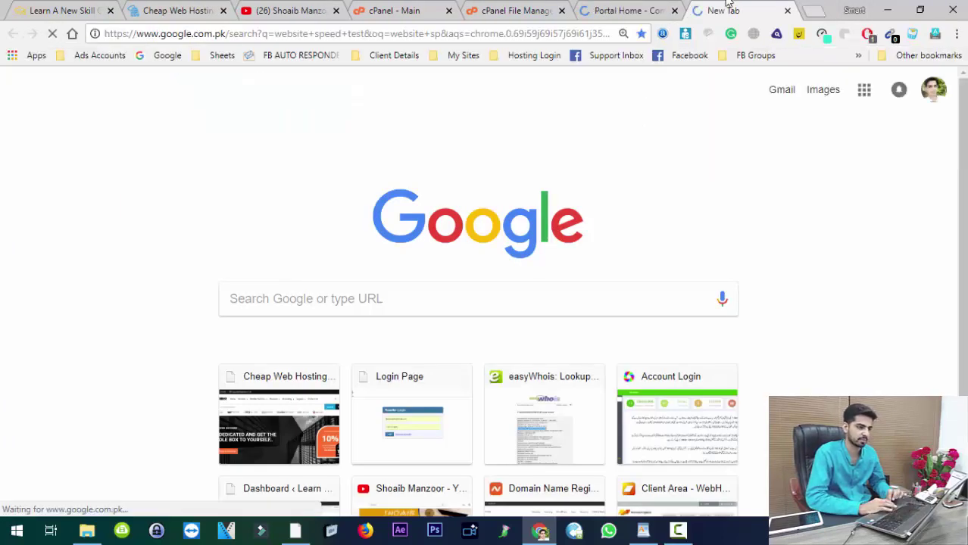
Step: Check that youtube92.com now shows the WHMCS portal home page, selecting its address
{"action": "key", "text": "ctrl+shift+Tab"}
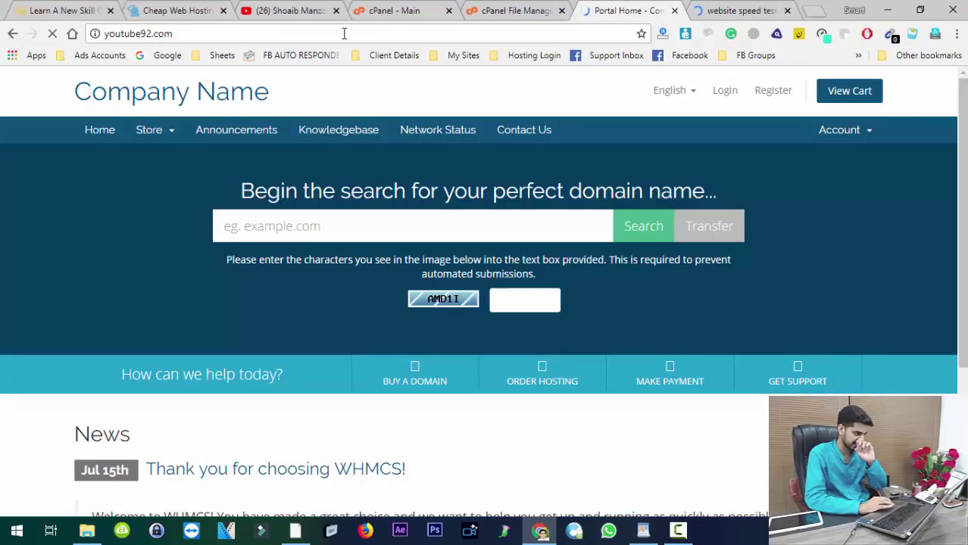
{"action": "double_click", "coordinate": [344, 34]}
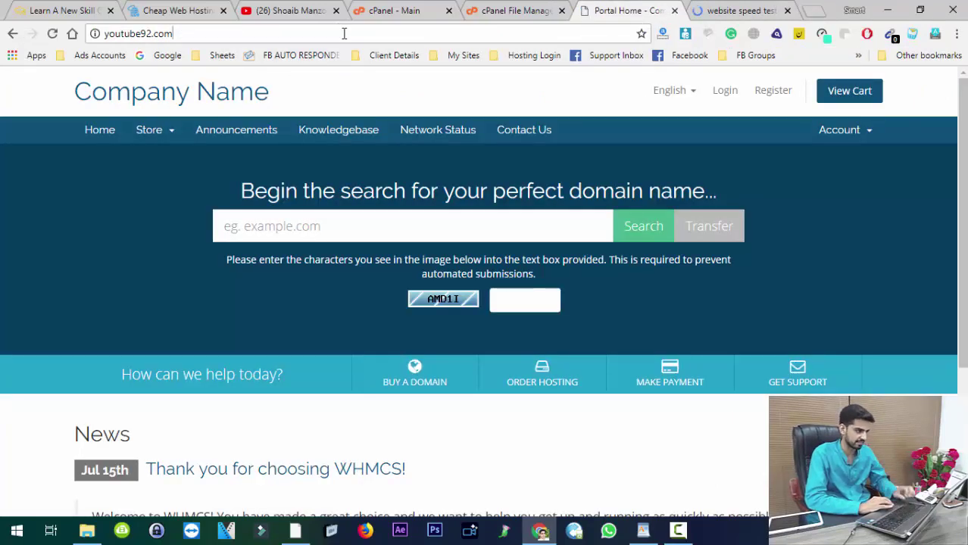
{"action": "left_click", "coordinate": [344, 34]}
{"action": "key", "text": "ctrl+c"}
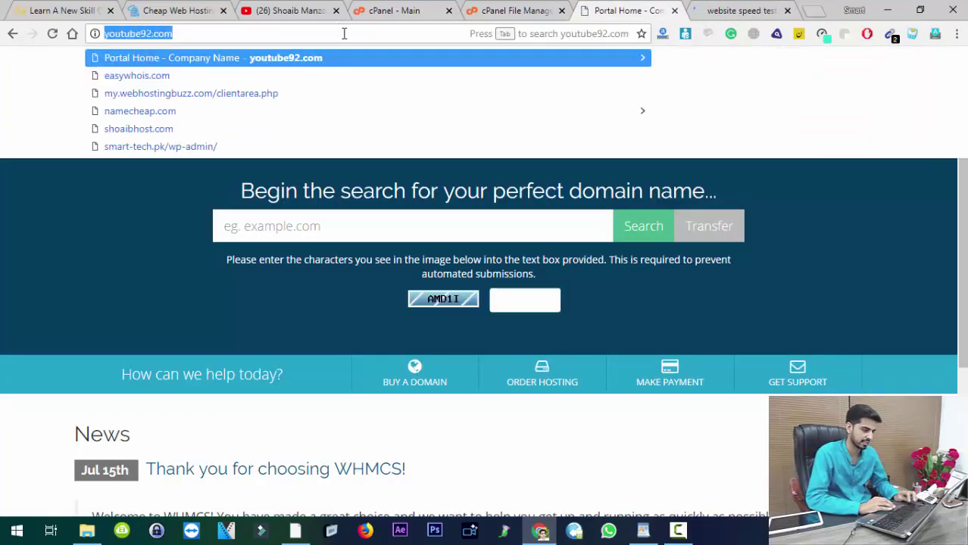
{"action": "left_click", "coordinate": [109, 188]}
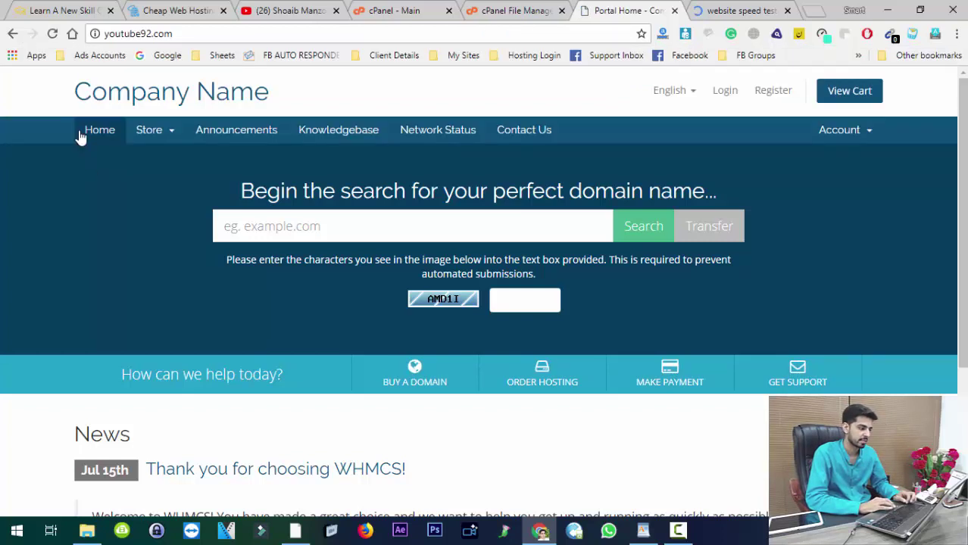
{"action": "left_click", "coordinate": [828, 140]}
{"action": "left_click", "coordinate": [825, 137]}
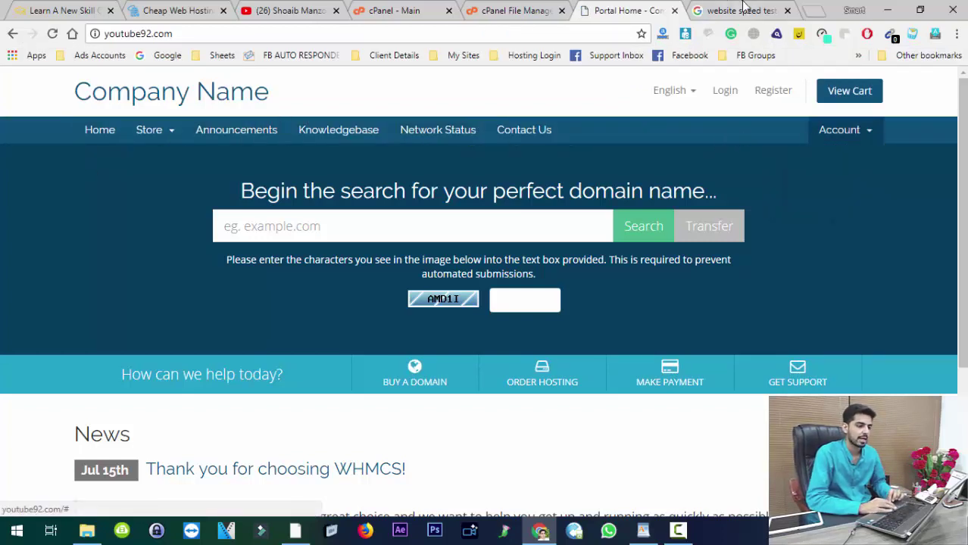
Step: Back in the search results, open the PageSpeed Insights link
{"action": "left_click", "coordinate": [739, 10]}
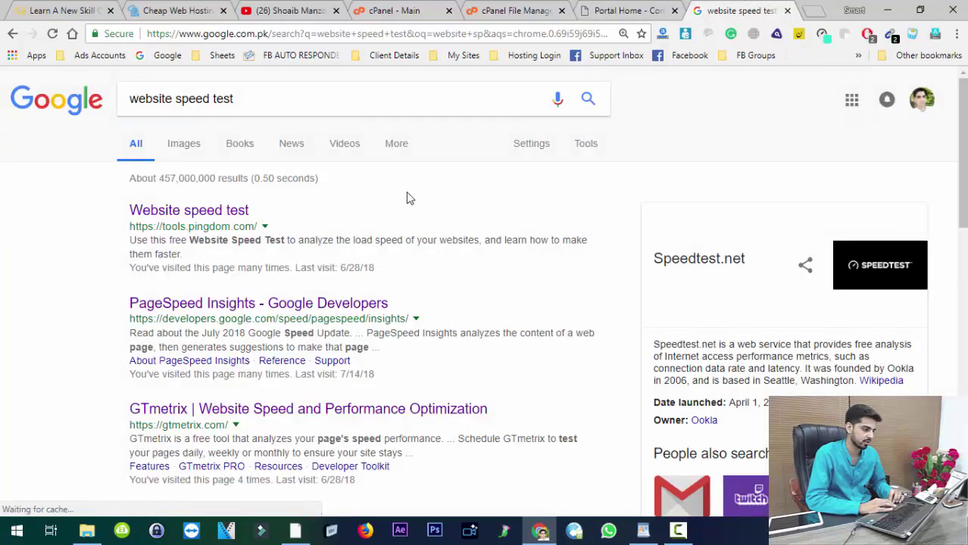
{"action": "scroll", "coordinate": [745, 248], "scroll_direction": "down", "scroll_amount": 3}
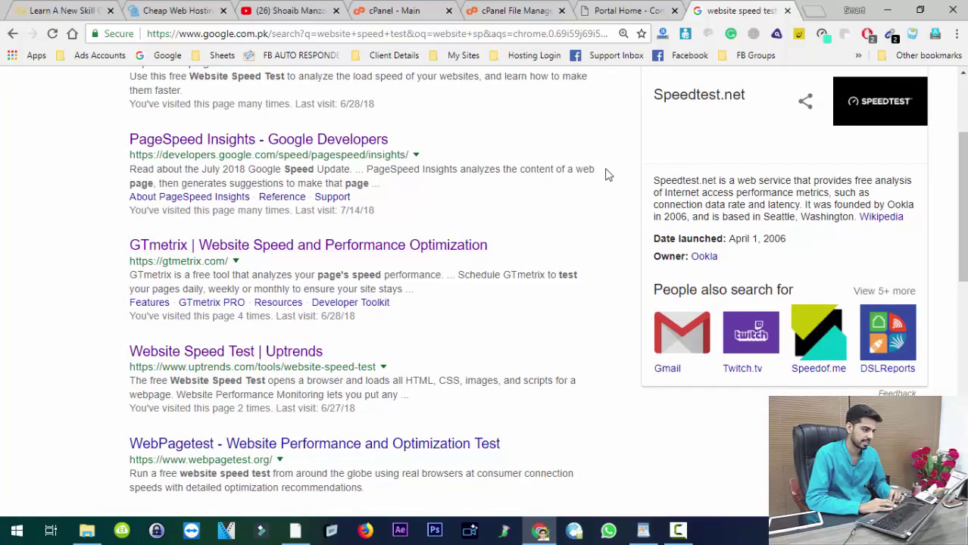
{"action": "mouse_move", "coordinate": [953, 193]}
{"action": "left_mouse_down"}
{"action": "mouse_move", "coordinate": [953, 145]}
{"action": "mouse_move", "coordinate": [951, 185]}
{"action": "left_mouse_up"}
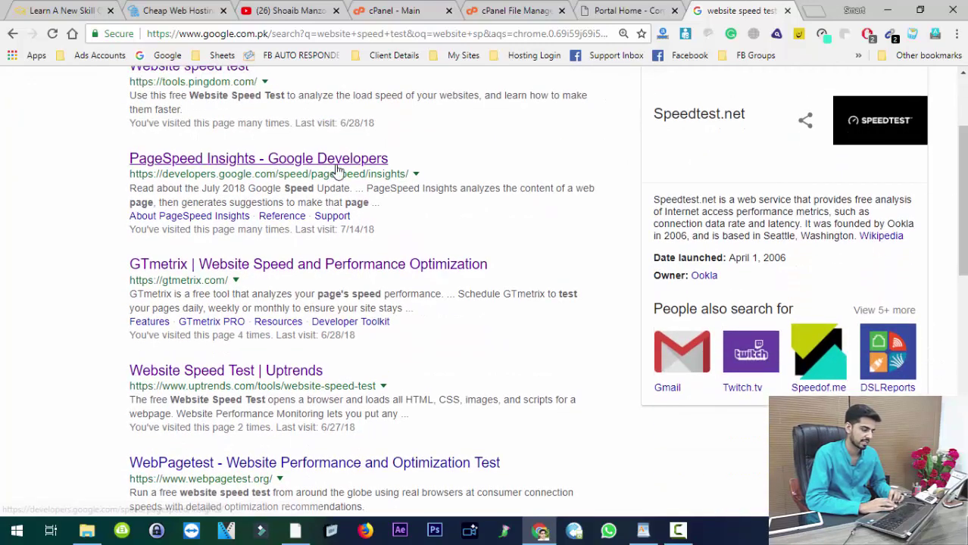
{"action": "left_click", "coordinate": [338, 165]}
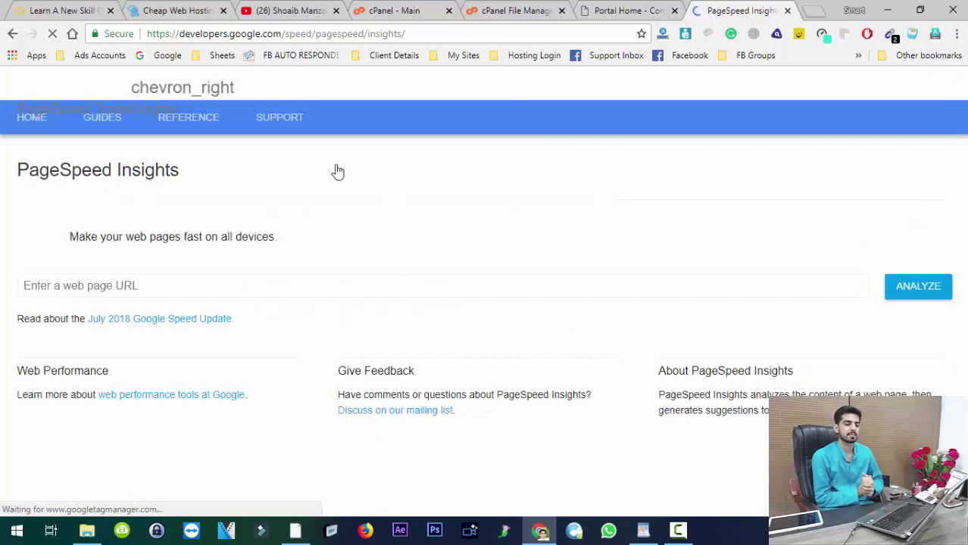
Step: Analyse youtube92.com in PageSpeed Insights and check its desktop score: Good, 89/100
{"action": "left_click", "coordinate": [379, 295]}
{"action": "key", "text": "ctrl+v"}
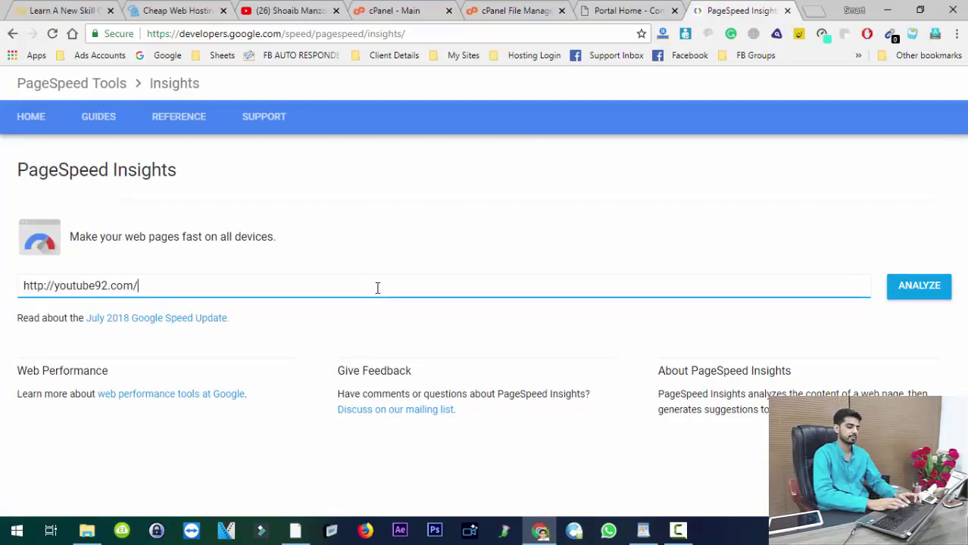
{"action": "key", "text": "Return"}
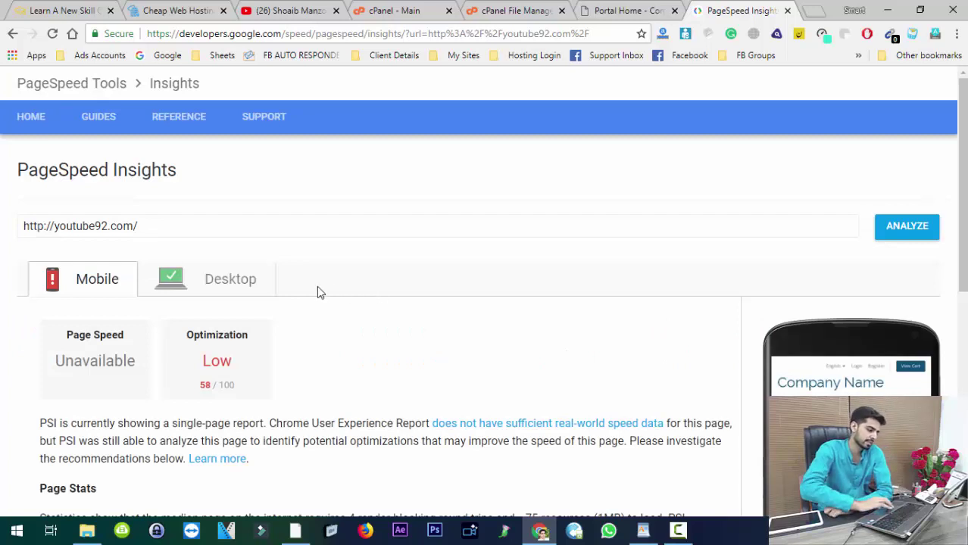
{"action": "left_click", "coordinate": [190, 281]}
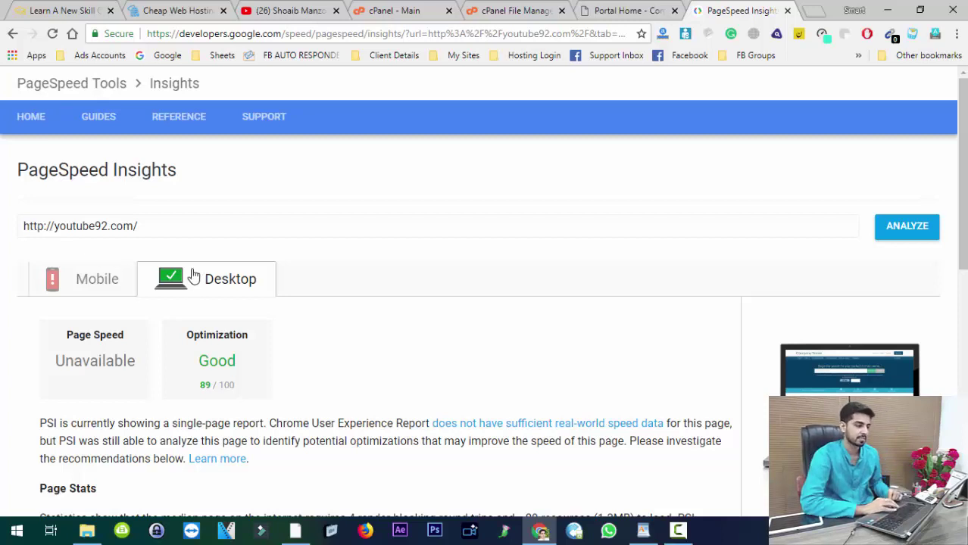
{"action": "left_click", "coordinate": [480, 9]}
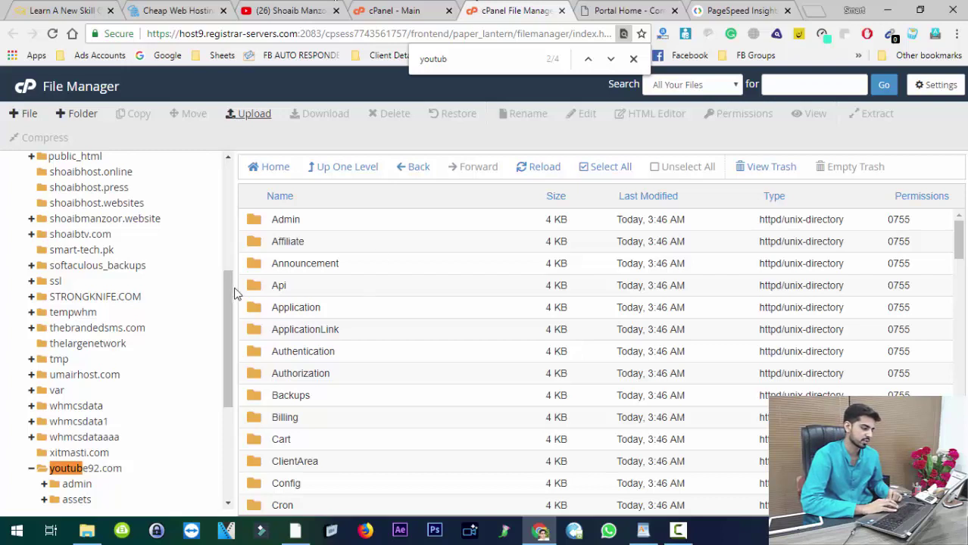
Step: Open youtube92.com's templates folder and start uploading clouder new.zip there
{"action": "left_click_drag", "start_coordinate": [231, 295], "coordinate": [224, 392]}
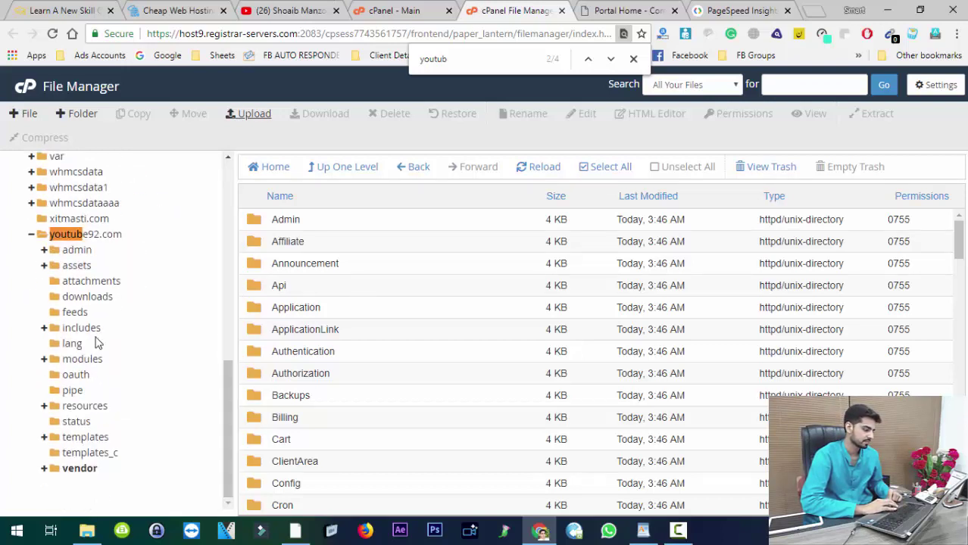
{"action": "left_click", "coordinate": [85, 437]}
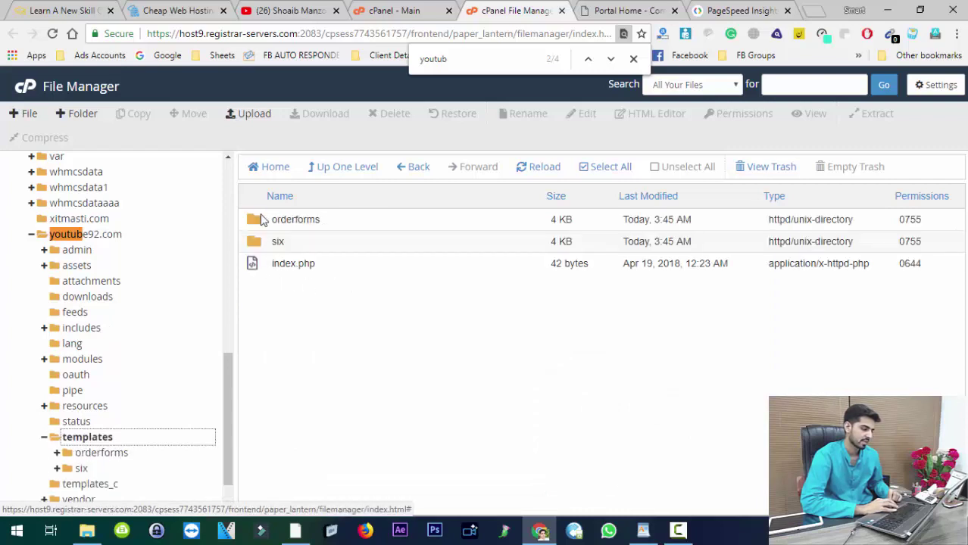
{"action": "left_click", "coordinate": [269, 120]}
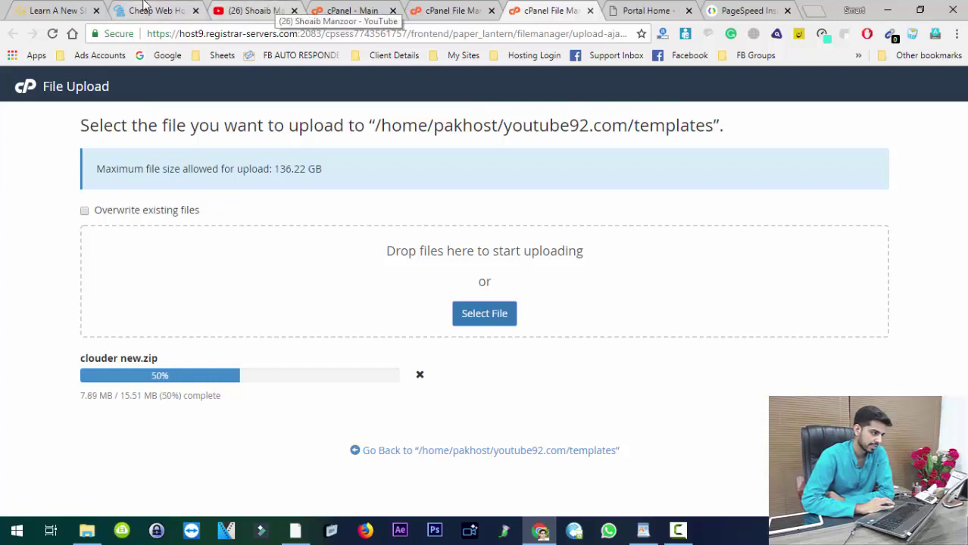
Step: Wait for the 15.5 MB clouder new.zip upload to reach 100%
{"action": "left_click", "coordinate": [144, 7]}
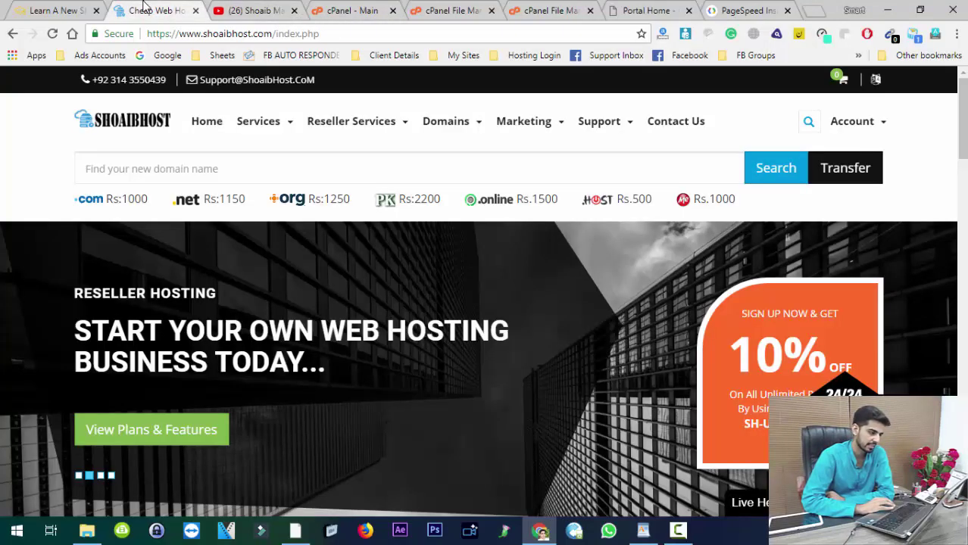
{"action": "left_click", "coordinate": [682, 9]}
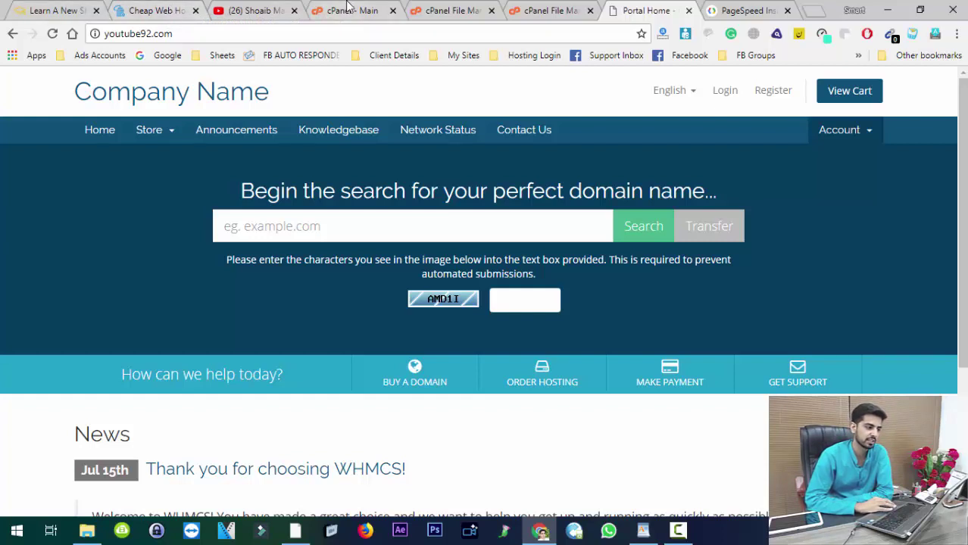
{"action": "left_click", "coordinate": [527, 7]}
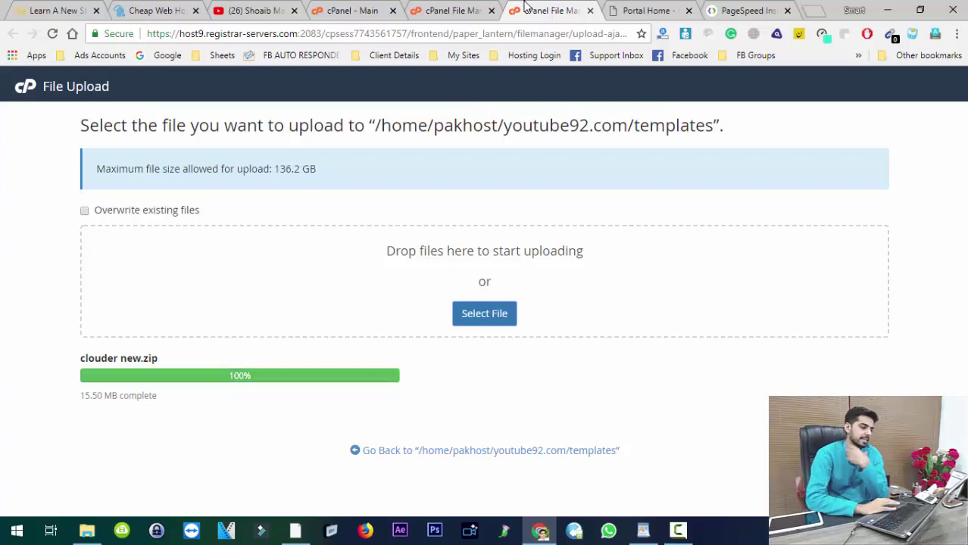
Step: Close the upload page, reload the templates listing and select clouder new.zip
{"action": "left_click", "coordinate": [590, 11]}
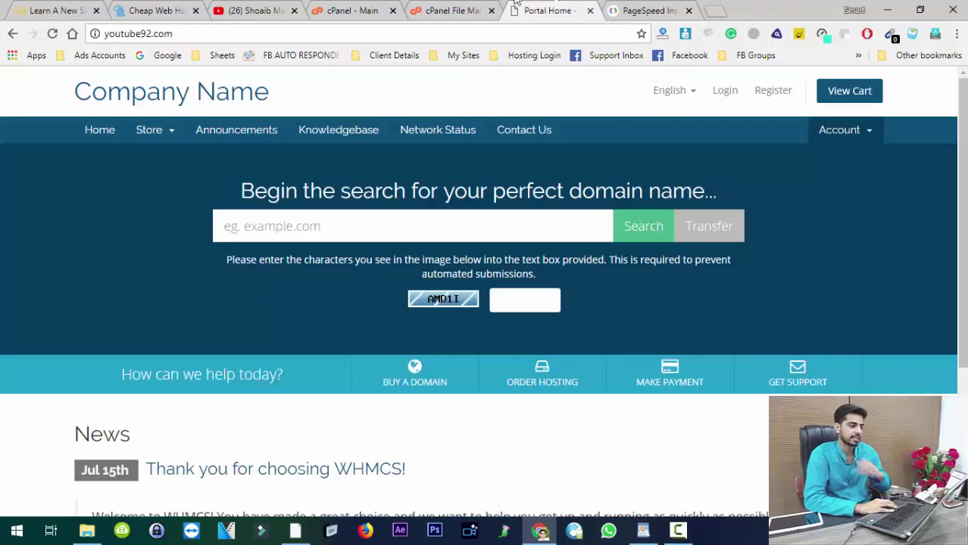
{"action": "left_click", "coordinate": [457, 10]}
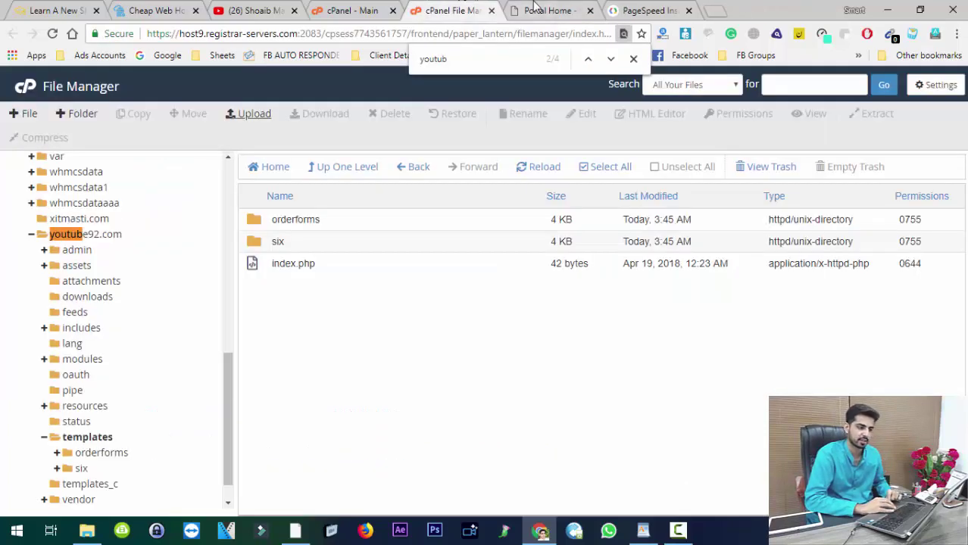
{"action": "left_click", "coordinate": [534, 8]}
{"action": "left_click", "coordinate": [474, 9]}
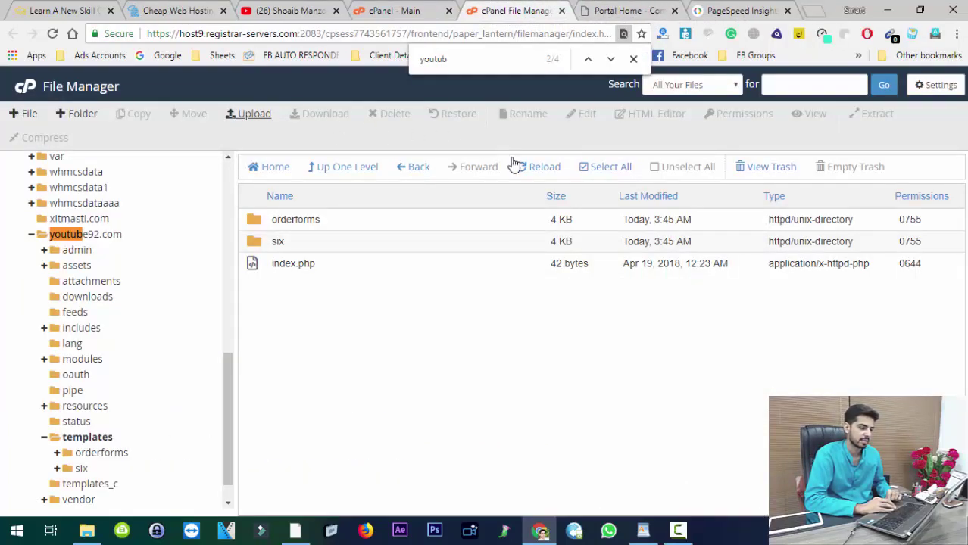
{"action": "left_click", "coordinate": [549, 166]}
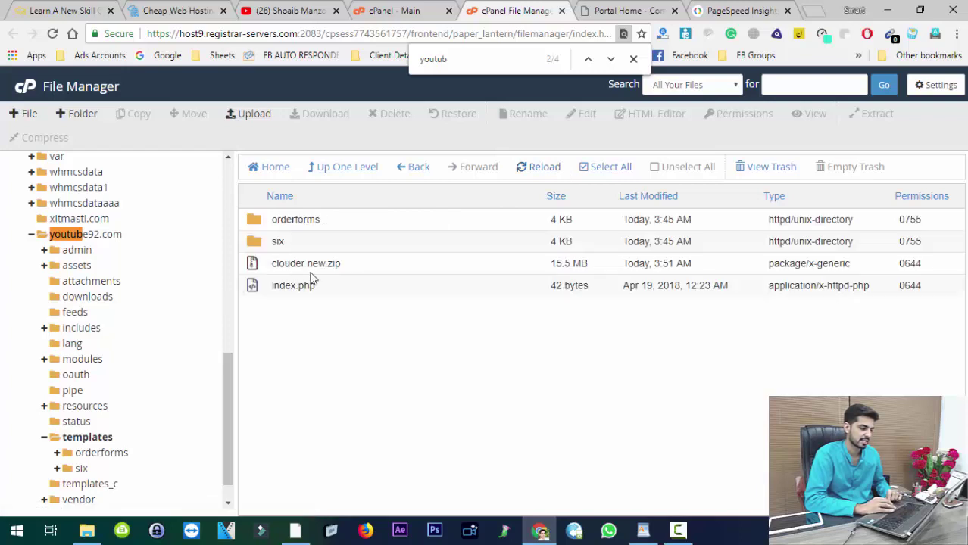
{"action": "left_click", "coordinate": [312, 266]}
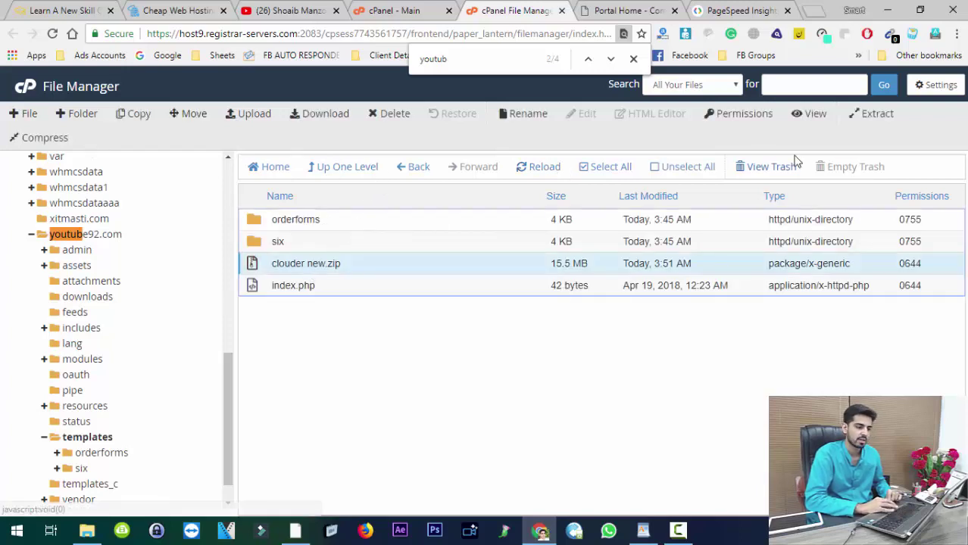
Step: Extract clouder new.zip into templates as the 'clouder new' folder
{"action": "left_click", "coordinate": [871, 117]}
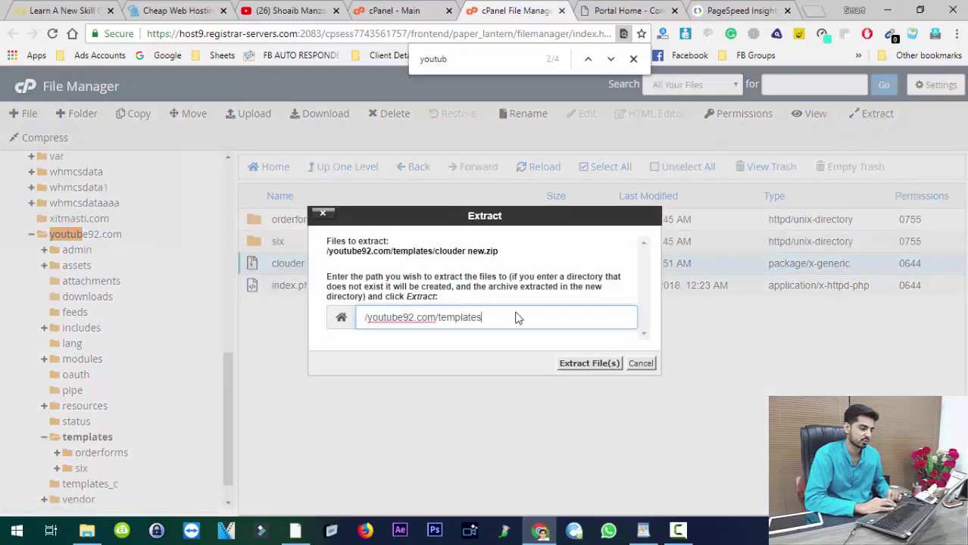
{"action": "left_click", "coordinate": [578, 364]}
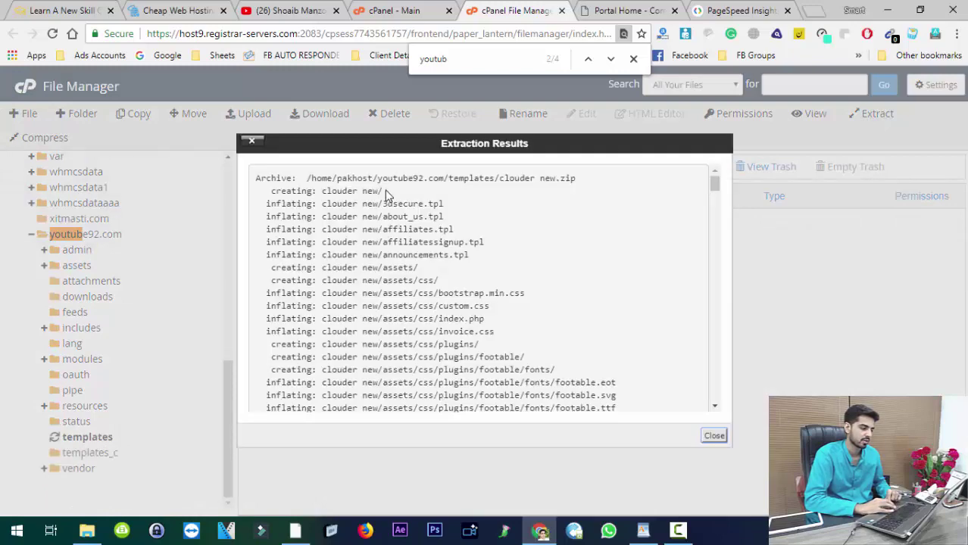
{"action": "left_click", "coordinate": [714, 437]}
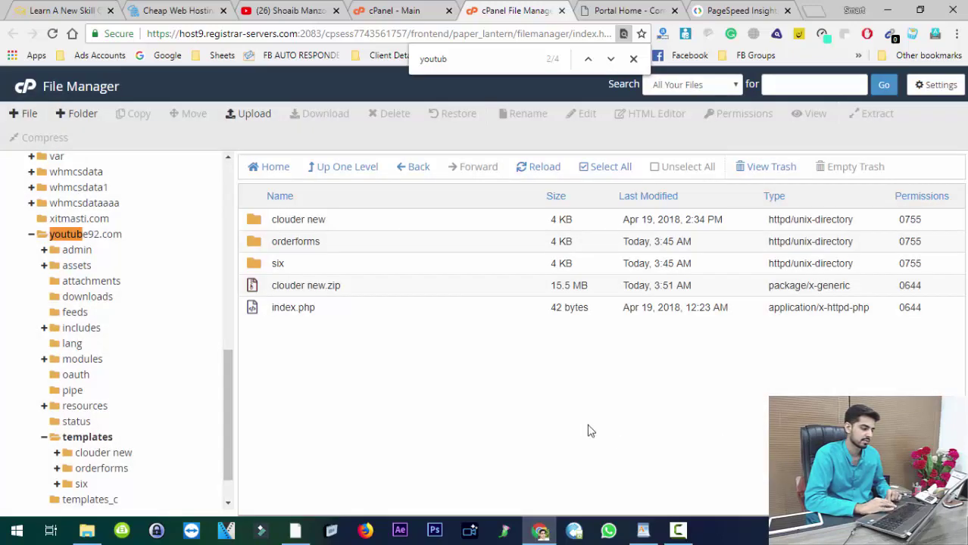
Step: Delete clouder new.zip to the trash and close File Manager
{"action": "left_click", "coordinate": [330, 286]}
{"action": "left_click", "coordinate": [392, 115]}
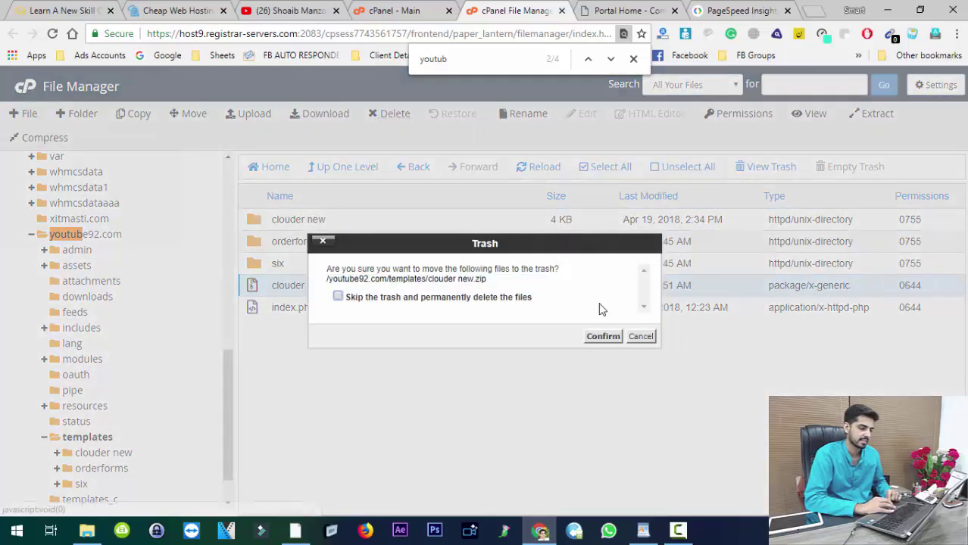
{"action": "left_click", "coordinate": [601, 341]}
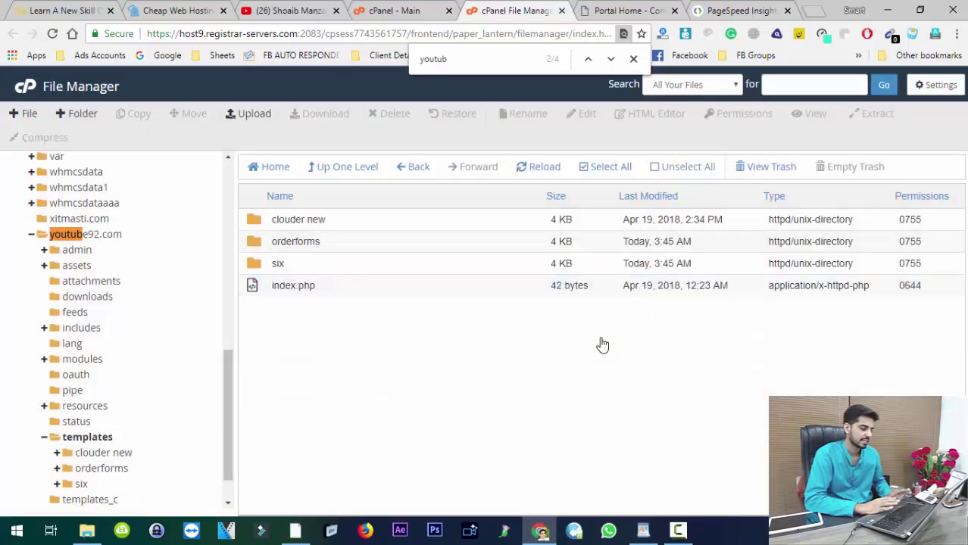
{"action": "left_click", "coordinate": [561, 10]}
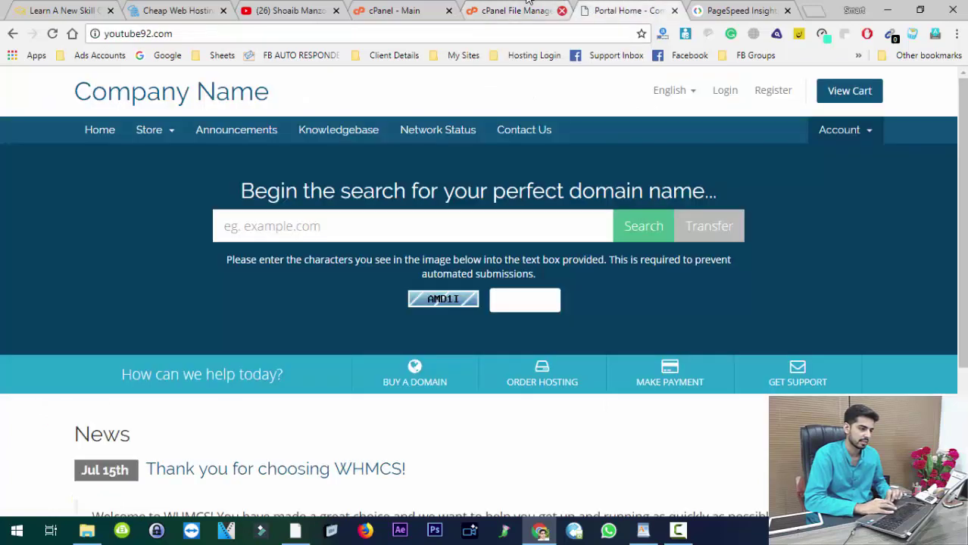
Step: Go to youtube92.com/admin to load the WHMCS admin login page
{"action": "left_click", "coordinate": [460, 36]}
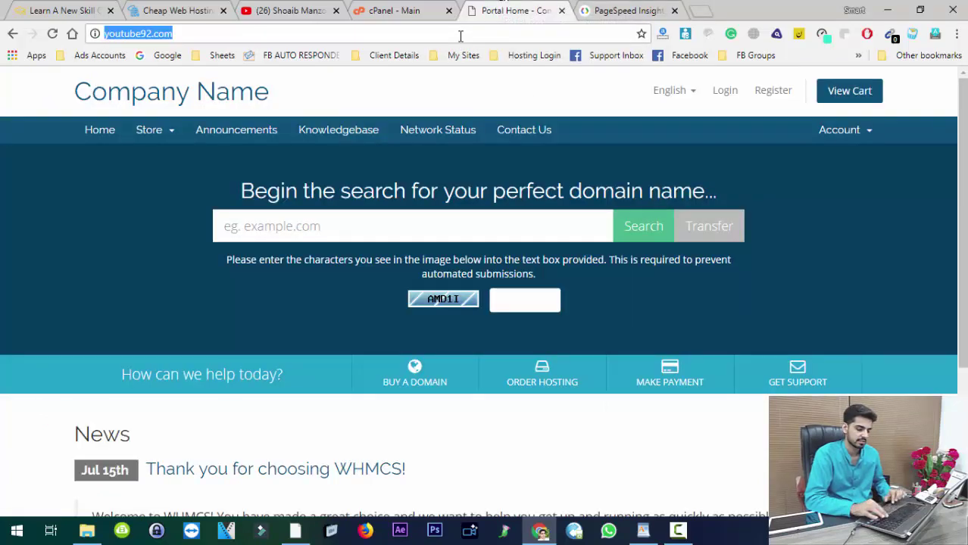
{"action": "left_click", "coordinate": [460, 36]}
{"action": "type", "text": "/admin"}
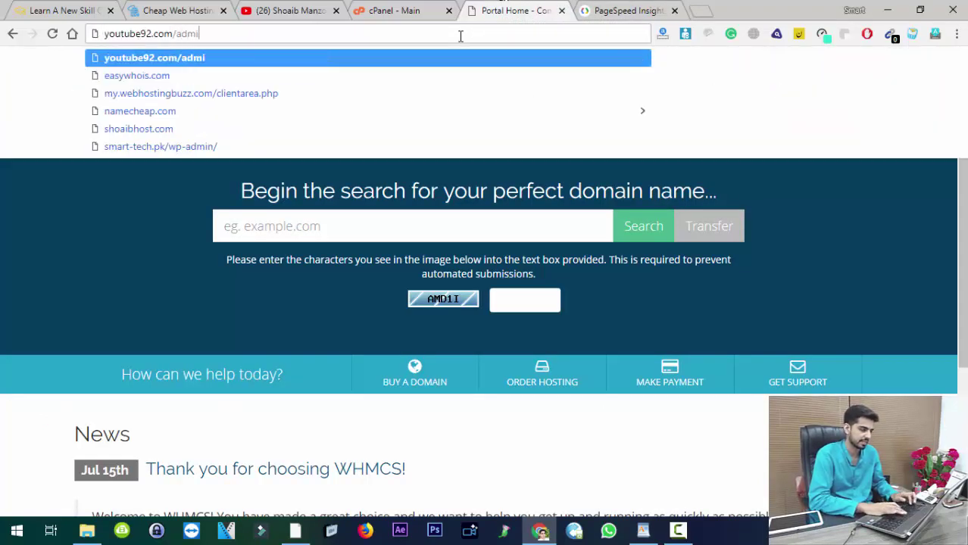
{"action": "key", "text": "Return"}
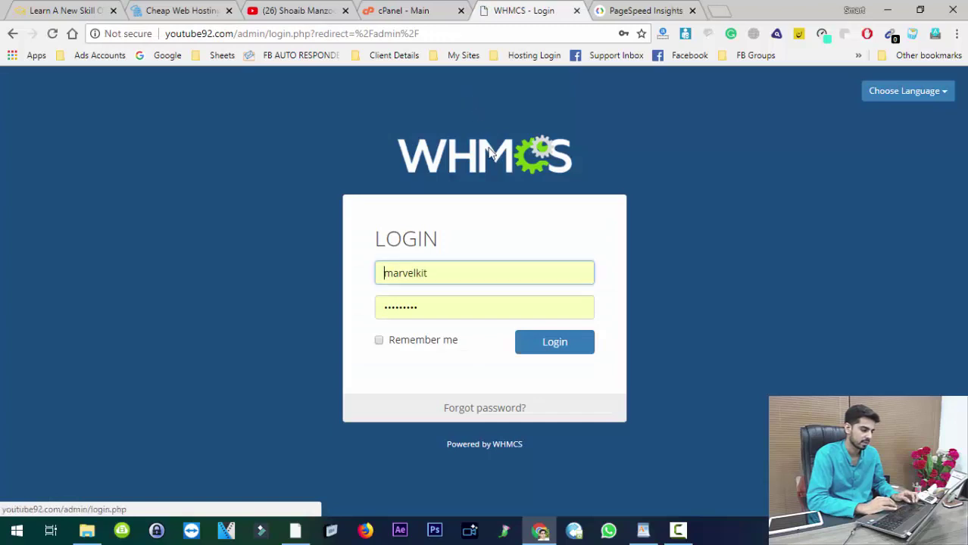
Step: Log in with the admin username and password
{"action": "key", "text": "ctrl+a"}
{"action": "type", "text": "admin"}
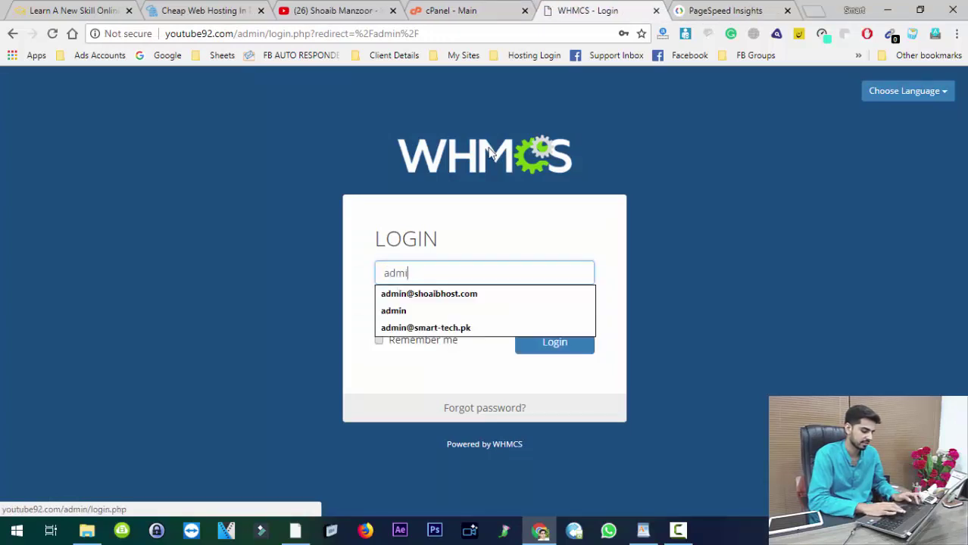
{"action": "key", "text": "Tab"}
{"action": "type", "text": "****"}
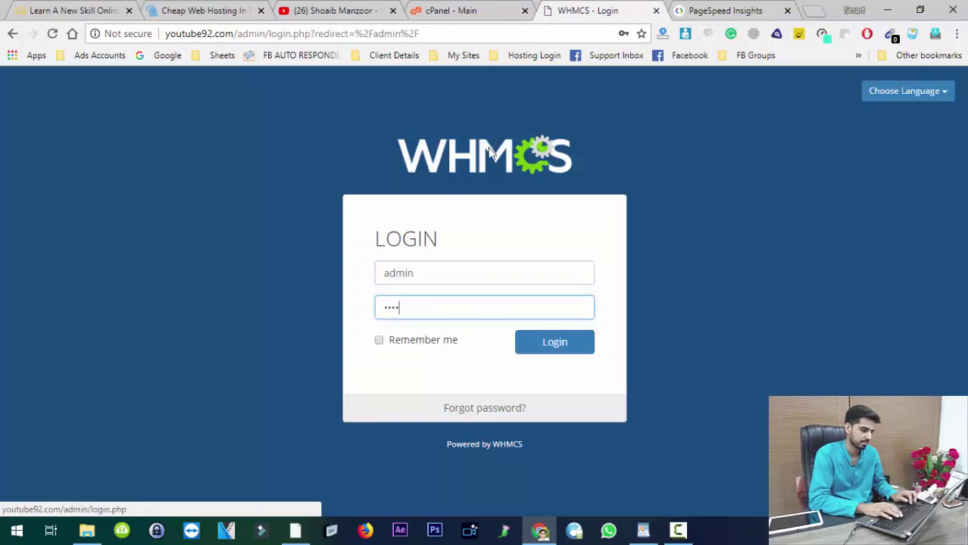
{"action": "key", "text": "Return"}
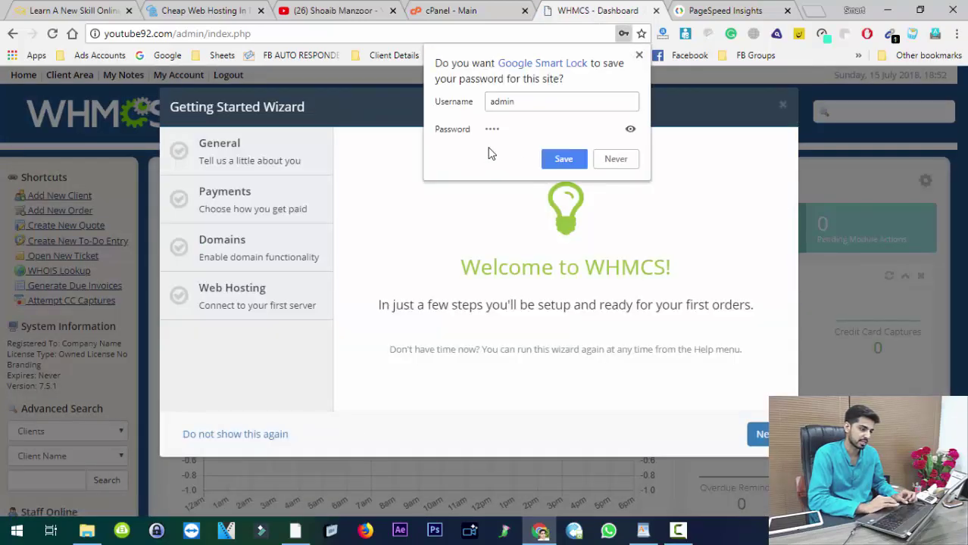
Step: Save the password, close the Getting Started wizard, and review the License Type and 'Expires: Never' details
{"action": "left_click", "coordinate": [564, 158]}
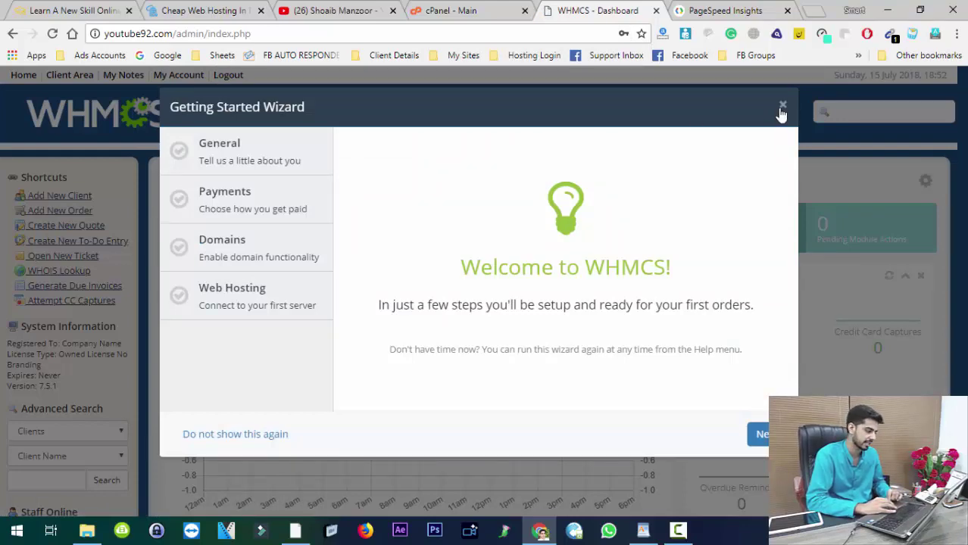
{"action": "left_click", "coordinate": [783, 106]}
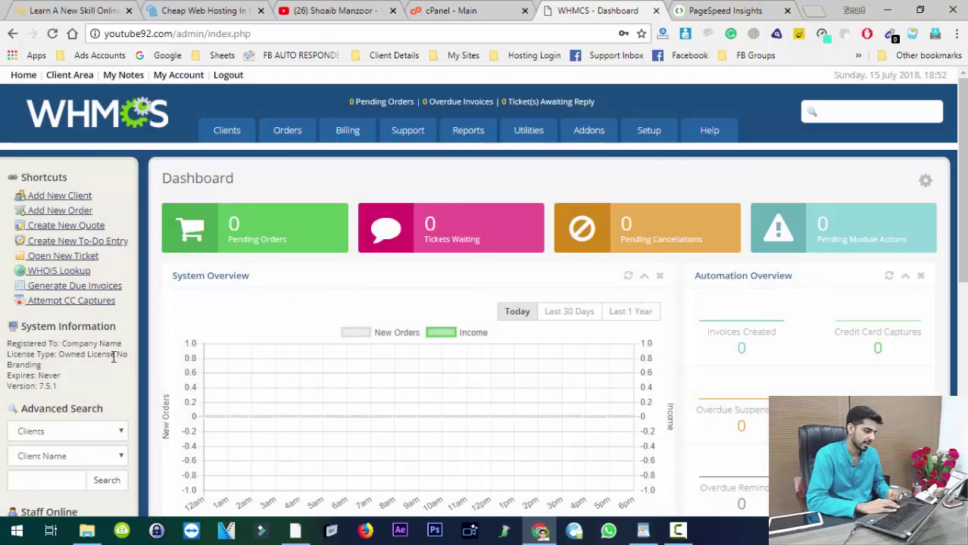
{"action": "left_click_drag", "start_coordinate": [83, 353], "coordinate": [114, 365]}
{"action": "left_click", "coordinate": [85, 353]}
{"action": "left_click", "coordinate": [114, 362]}
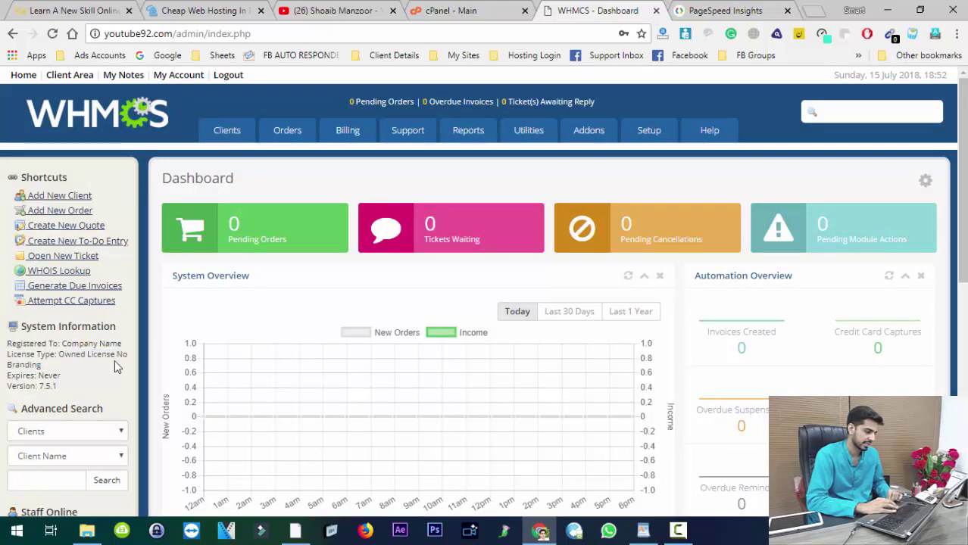
{"action": "triple_click", "coordinate": [22, 377]}
{"action": "left_click", "coordinate": [48, 383]}
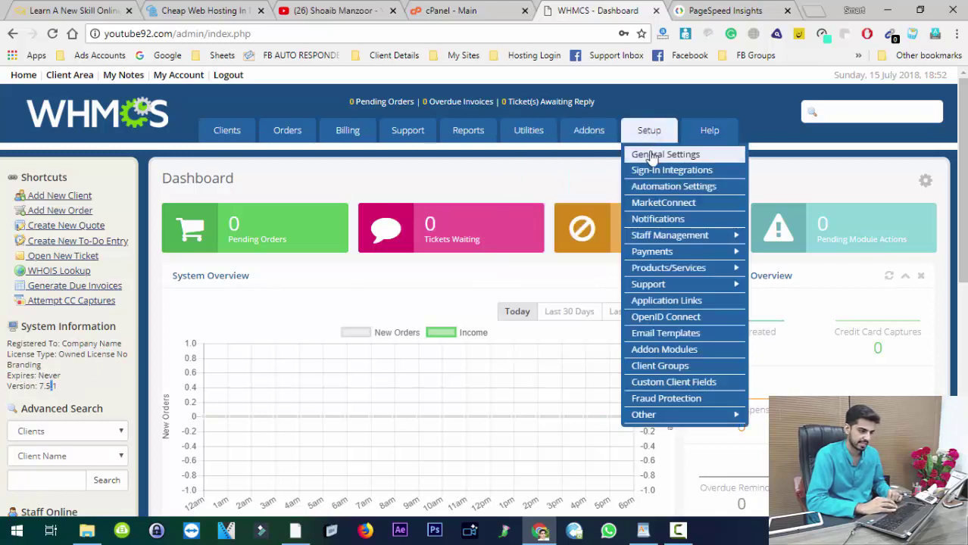
Step: Open Setup > General Settings, confirming with the saved admin password
{"action": "left_click", "coordinate": [651, 154]}
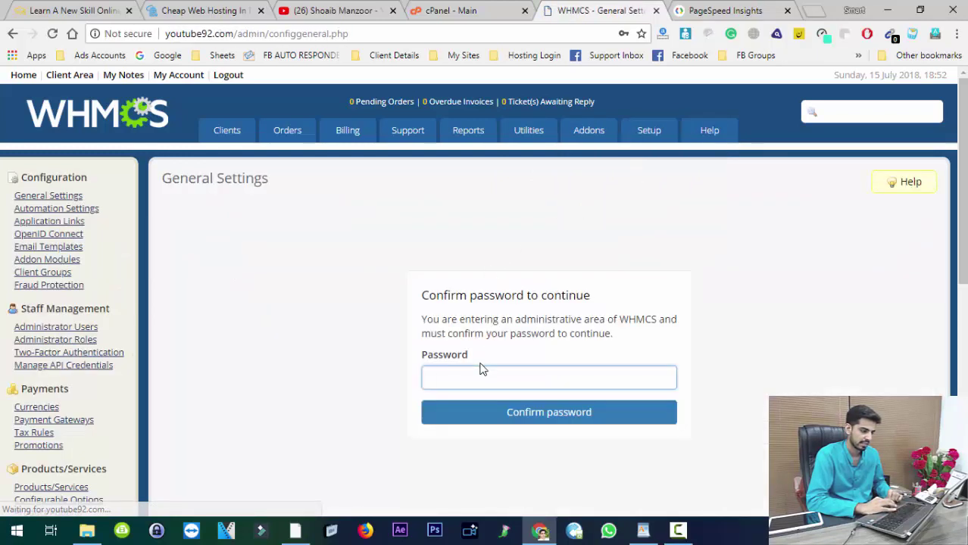
{"action": "left_click", "coordinate": [481, 376]}
{"action": "left_click", "coordinate": [469, 415]}
{"action": "left_click", "coordinate": [467, 421]}
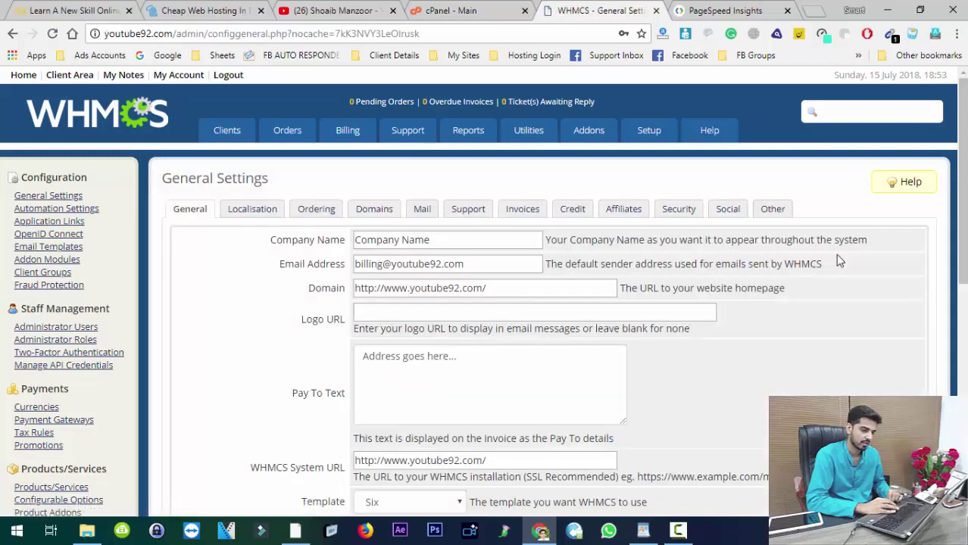
Step: Set Template to 'Clouder new' and save the changes
{"action": "scroll", "coordinate": [938, 239], "scroll_direction": "down", "scroll_amount": 3}
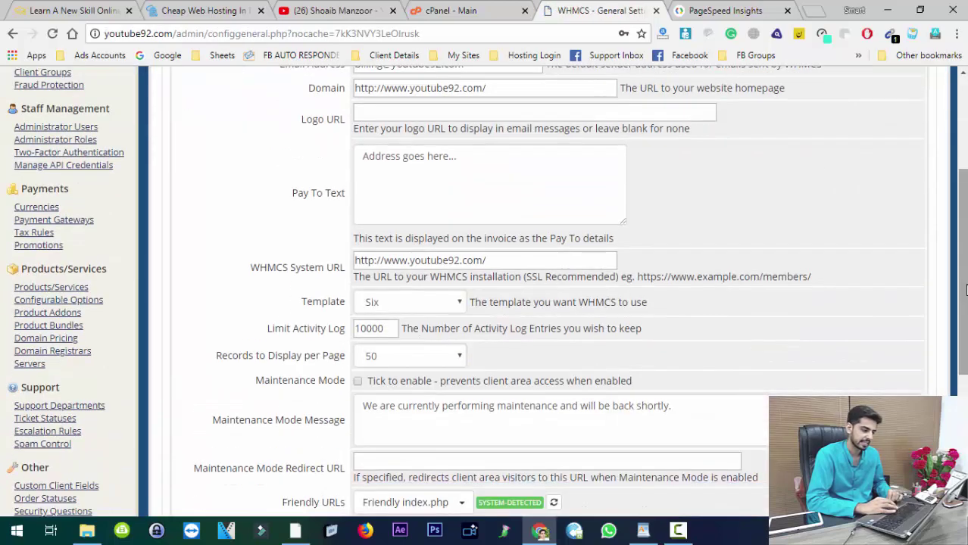
{"action": "left_click", "coordinate": [413, 303]}
{"action": "left_click", "coordinate": [409, 328]}
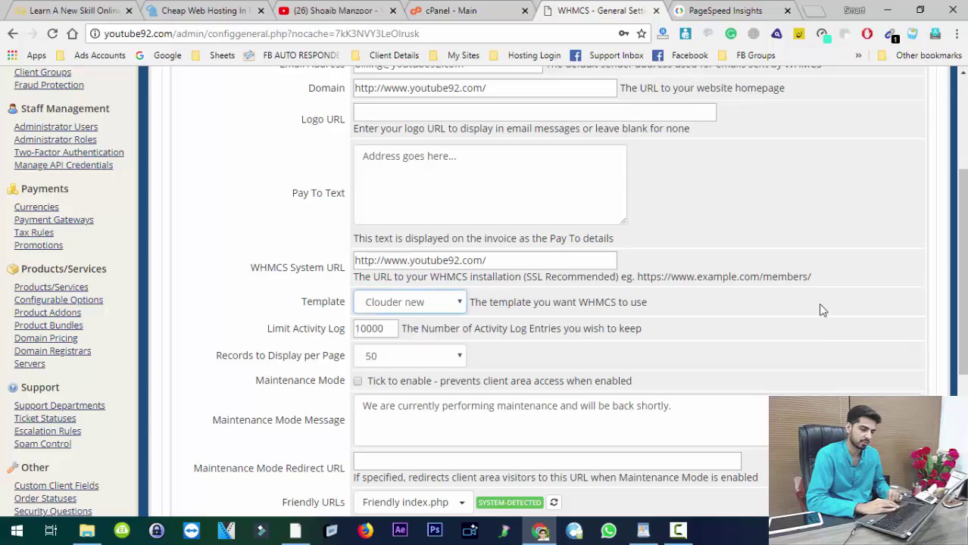
{"action": "scroll", "coordinate": [820, 305], "scroll_direction": "down", "scroll_amount": 3}
{"action": "left_click", "coordinate": [503, 369]}
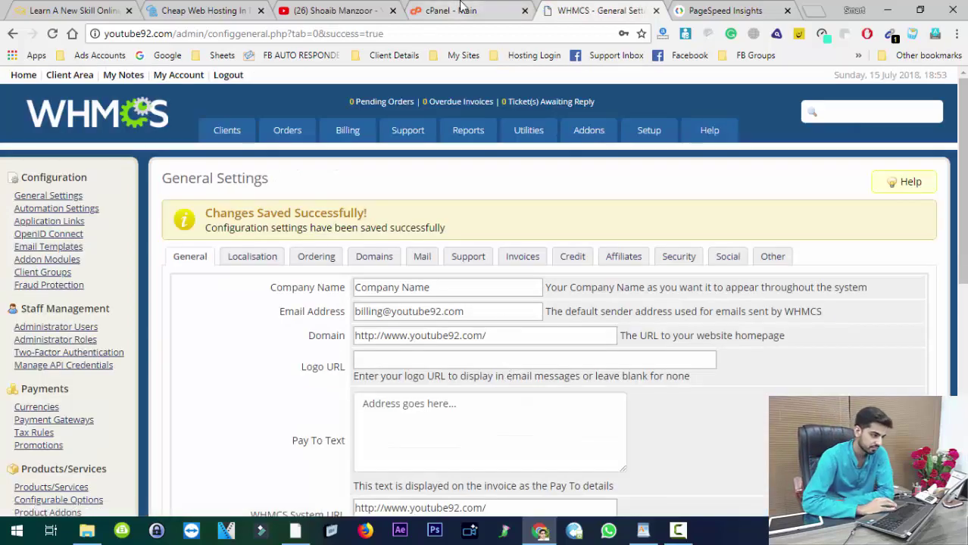
{"action": "left_click", "coordinate": [464, 8]}
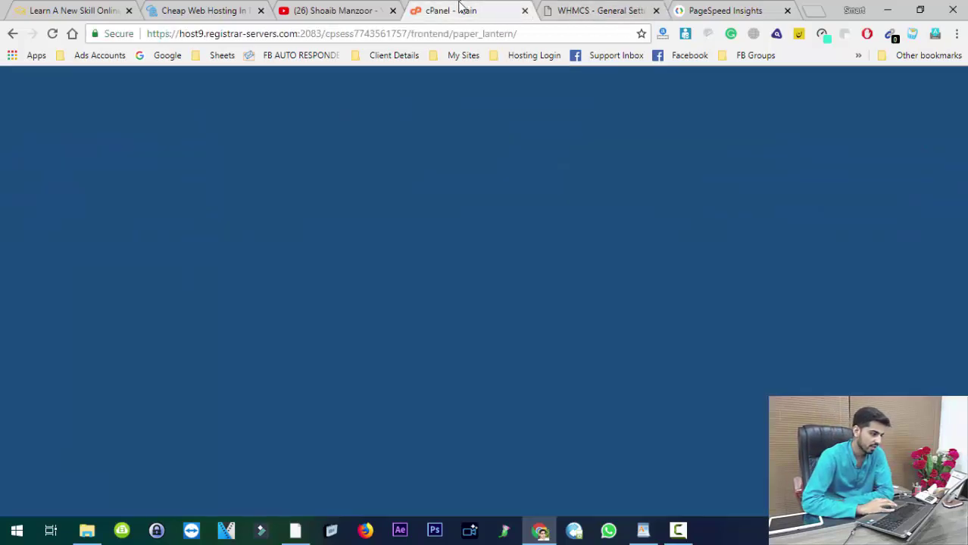
Step: Open the WHMCS Client Area in a new tab to view the youtube92.com Clouder storefront
{"action": "left_click", "coordinate": [640, 8]}
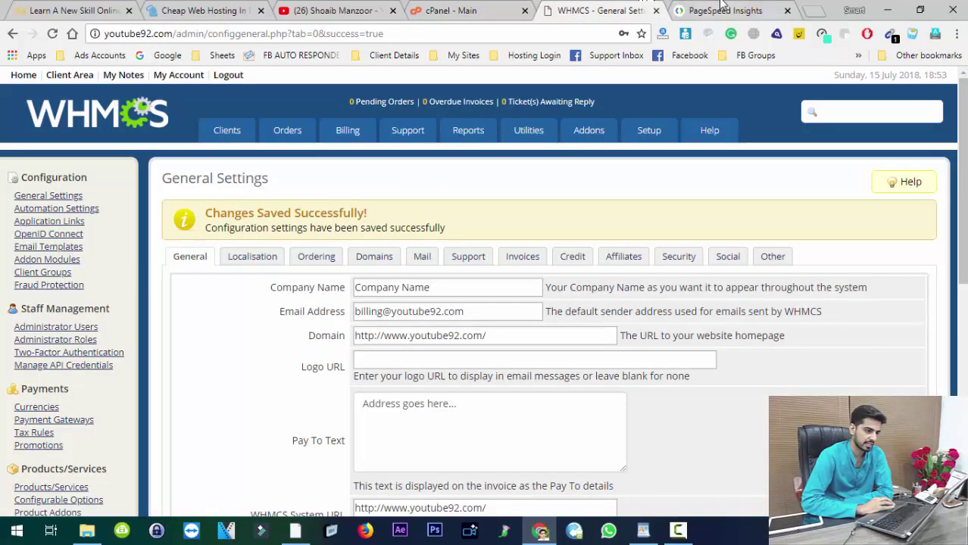
{"action": "left_click", "coordinate": [721, 7]}
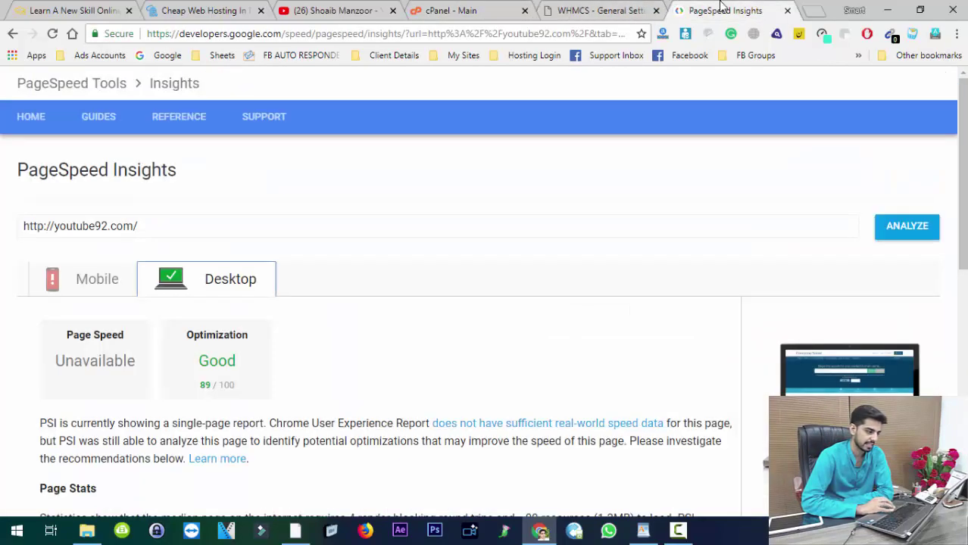
{"action": "left_click", "coordinate": [578, 8]}
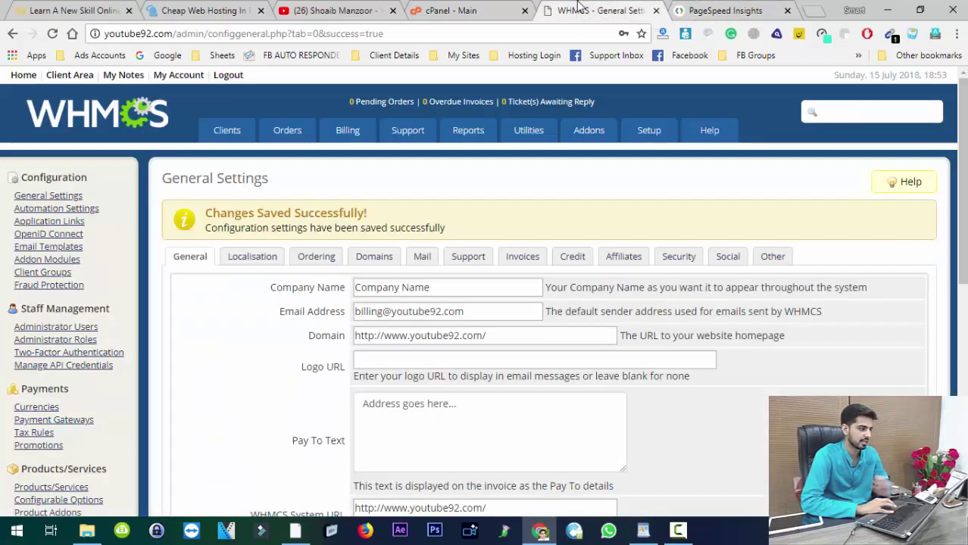
{"action": "middle_click", "coordinate": [68, 75]}
{"action": "left_click", "coordinate": [597, 7]}
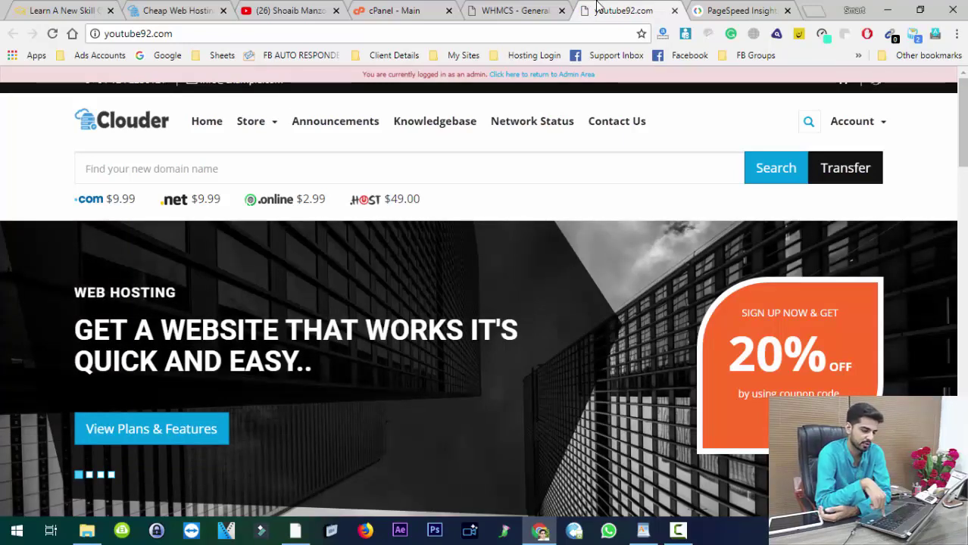
Step: Scroll the Clouder storefront from the hero banner down to the footer and back up
{"action": "key", "text": "Page_Down"}
{"action": "key", "text": "Page_Down"}
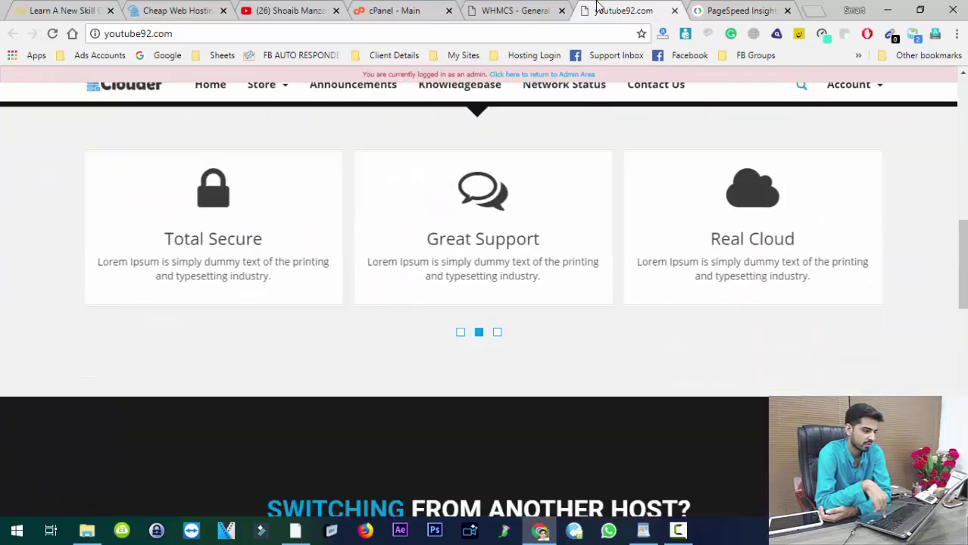
{"action": "key", "text": "Page_Down"}
{"action": "key", "text": "Page_Down"}
{"action": "key", "text": "Page_Down"}
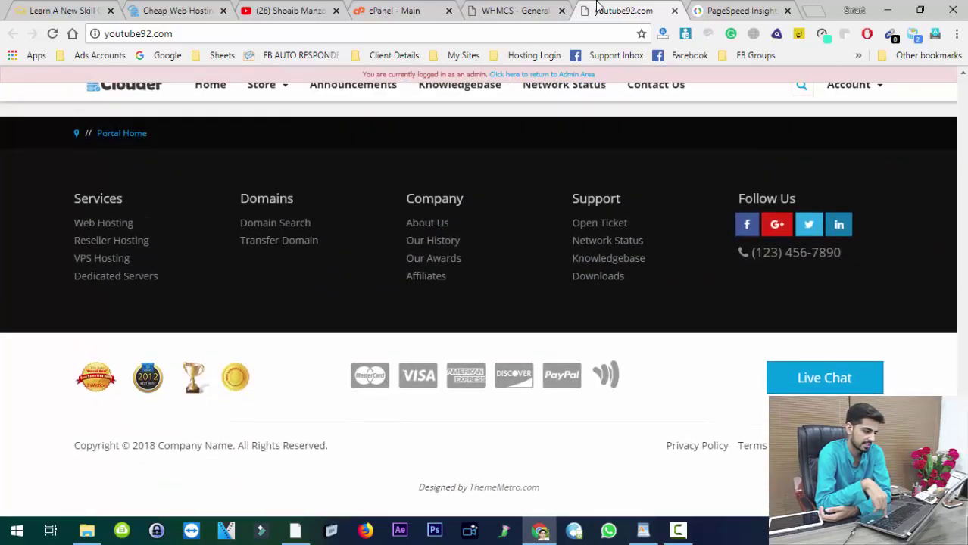
{"action": "key", "text": "Page_Up"}
{"action": "key", "text": "Page_Up"}
{"action": "key", "text": "Page_Up"}
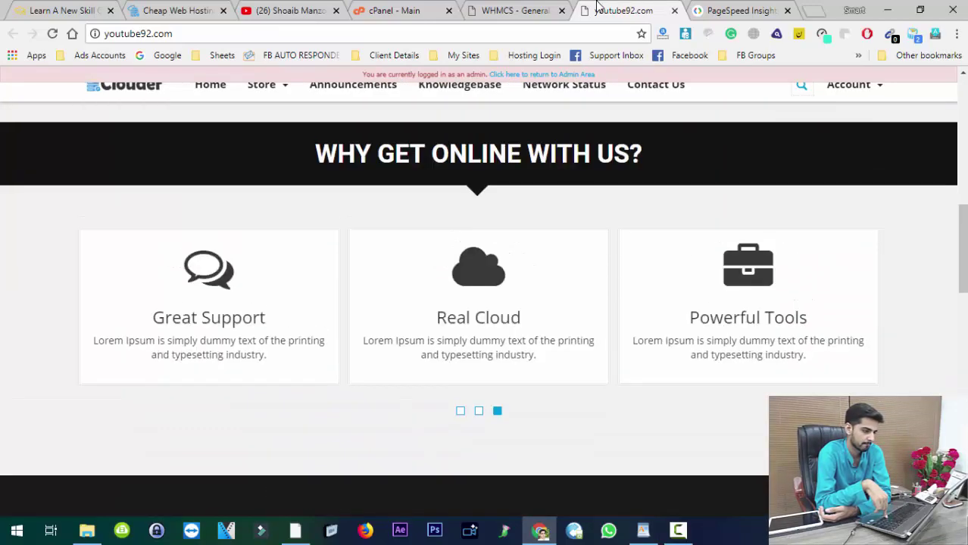
{"action": "key", "text": "Page_Up"}
{"action": "key", "text": "Page_Up"}
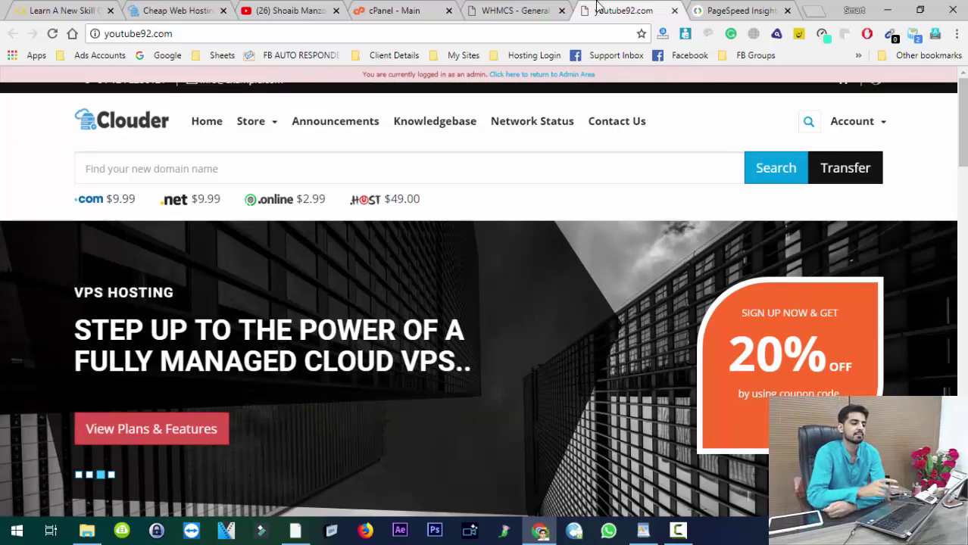
Step: Bring the PageSpeed Insights report for youtube92.com back into view
{"action": "left_click", "coordinate": [563, 34]}
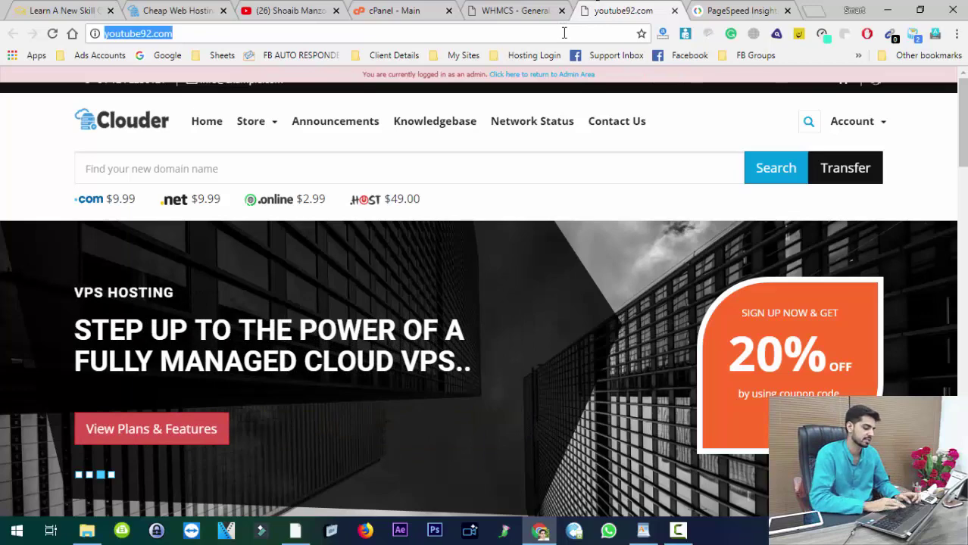
{"action": "key", "text": "Escape"}
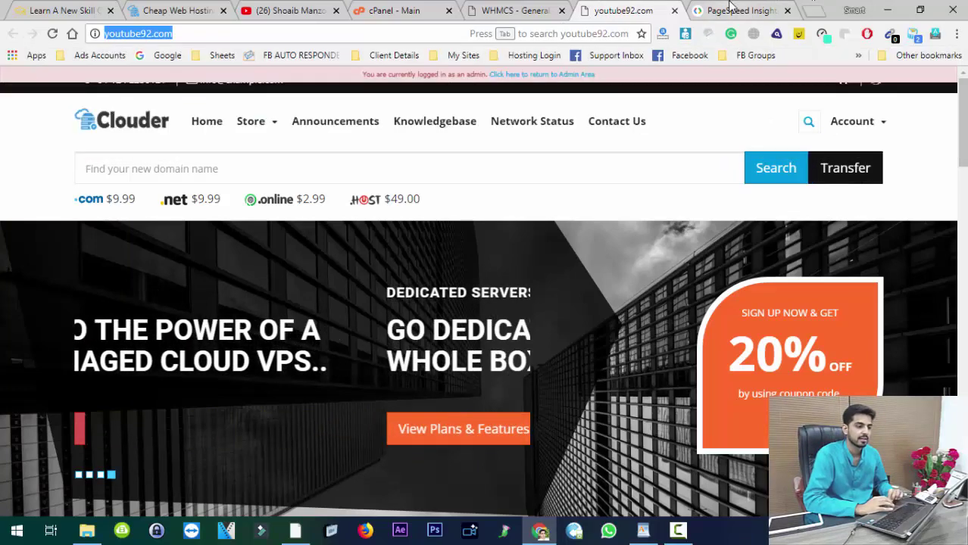
{"action": "left_click", "coordinate": [731, 11]}
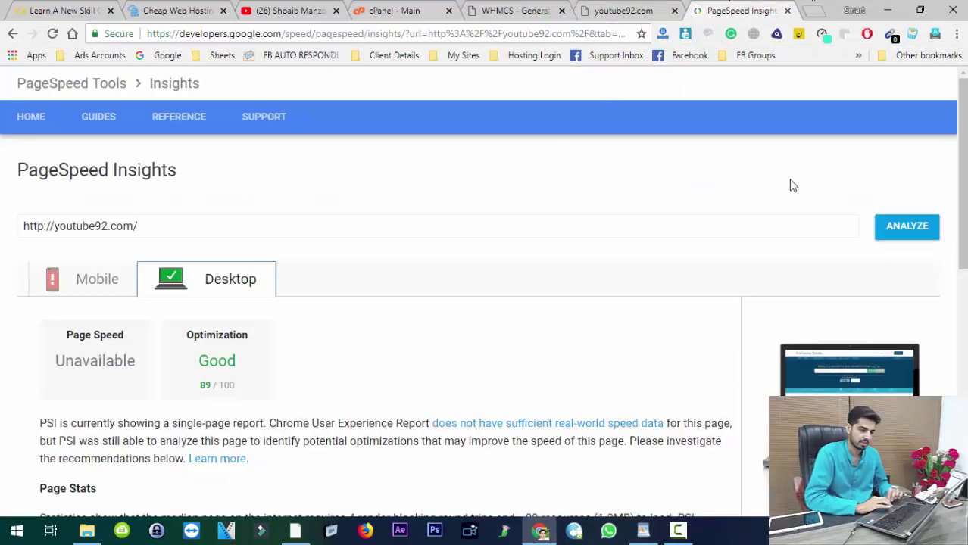
Step: Re-analyze youtube92.com and check its mobile 69/100 and desktop 27/100 scores
{"action": "left_click", "coordinate": [909, 235]}
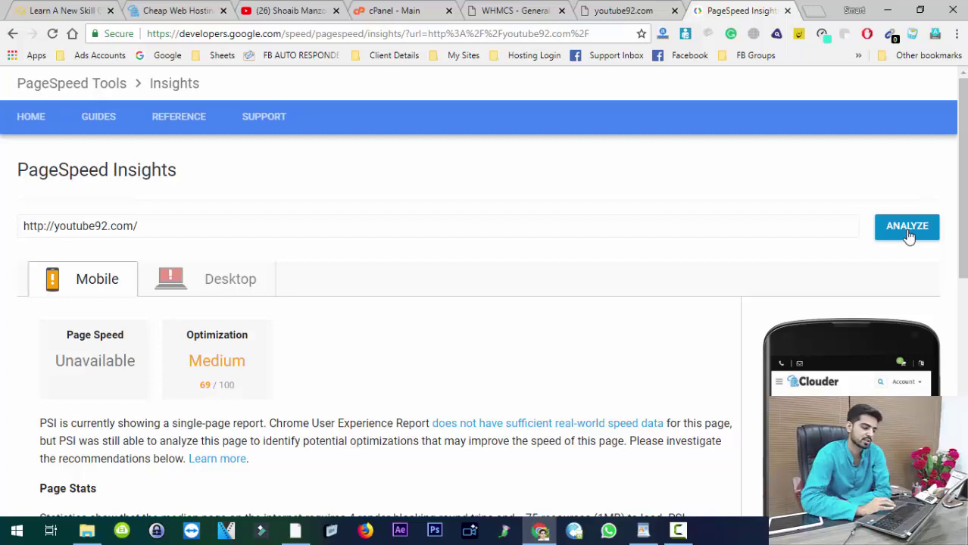
{"action": "left_click", "coordinate": [229, 280]}
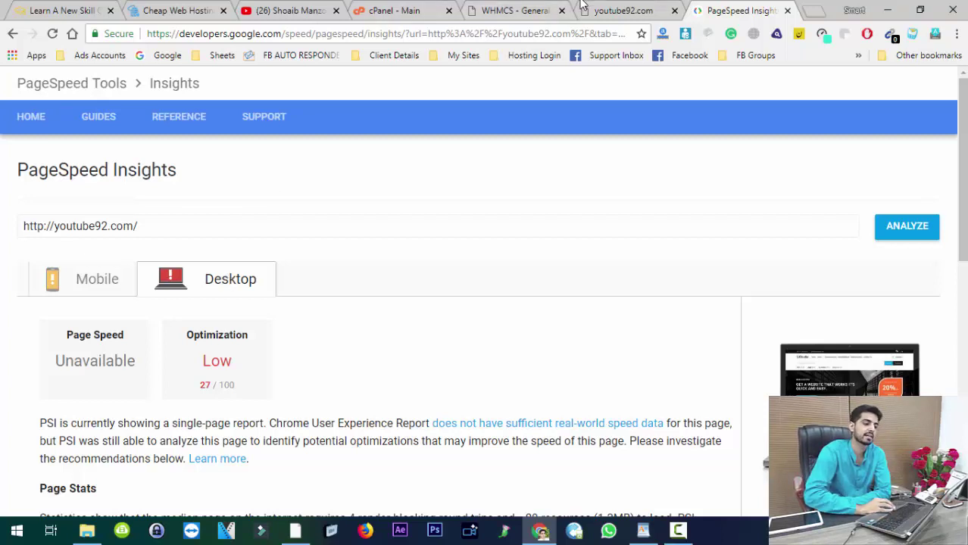
{"action": "left_click", "coordinate": [591, 12]}
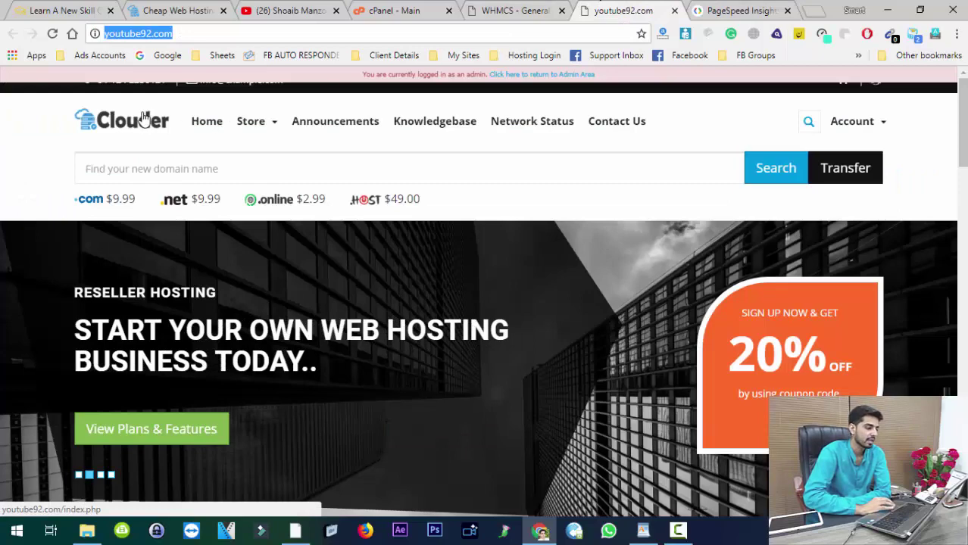